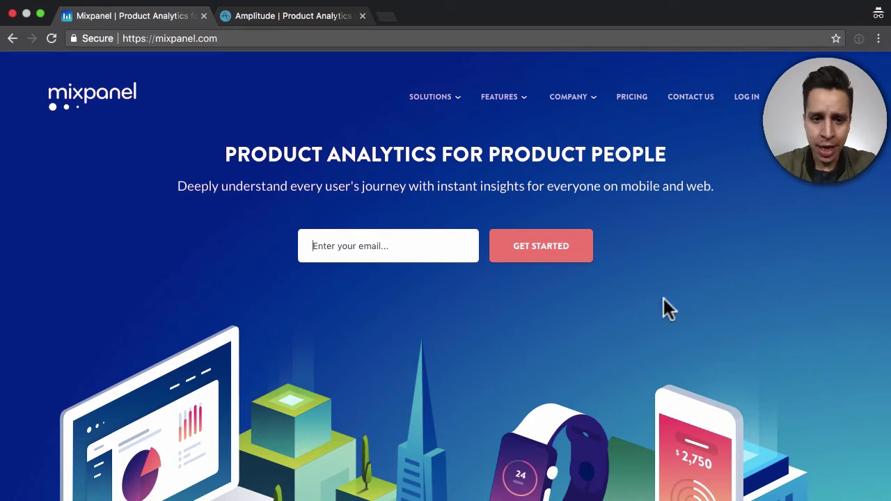
Scroll through Mixpanel's homepage feature and customer sections, then switch to Amplitude's homepage.
scroll(338, 296, "down", 6)
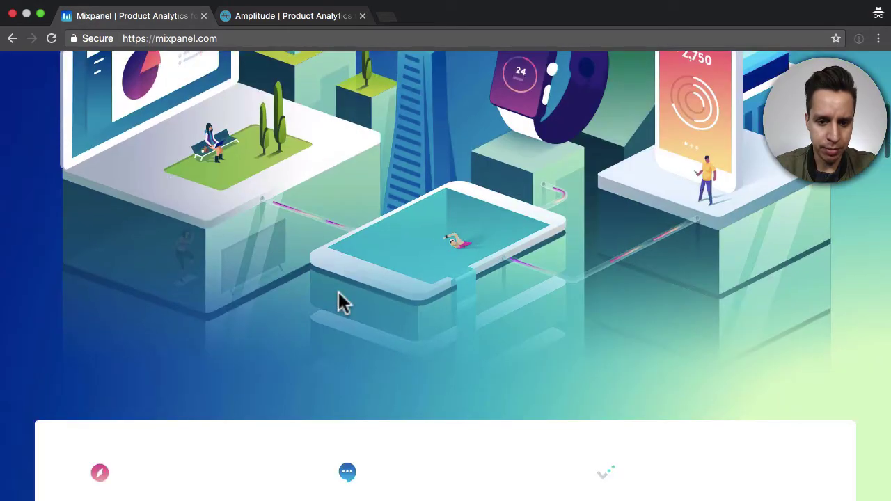
scroll(339, 293, "up", 6)
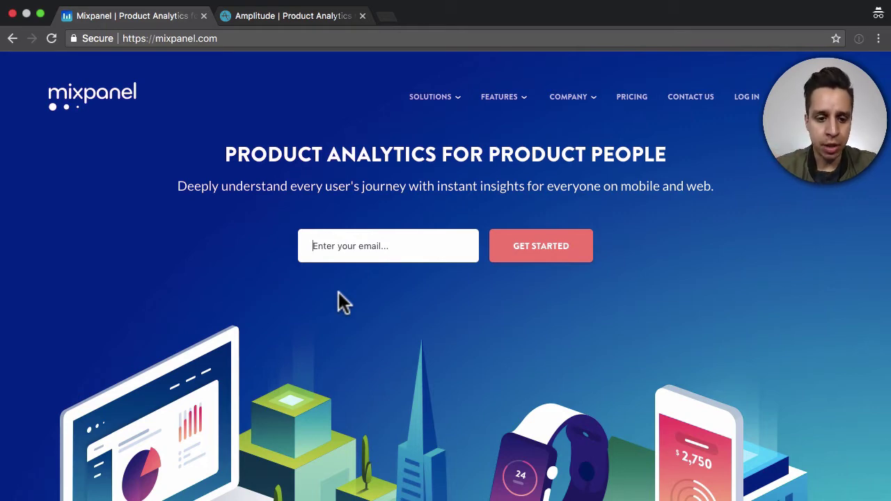
scroll(338, 293, "down", 4)
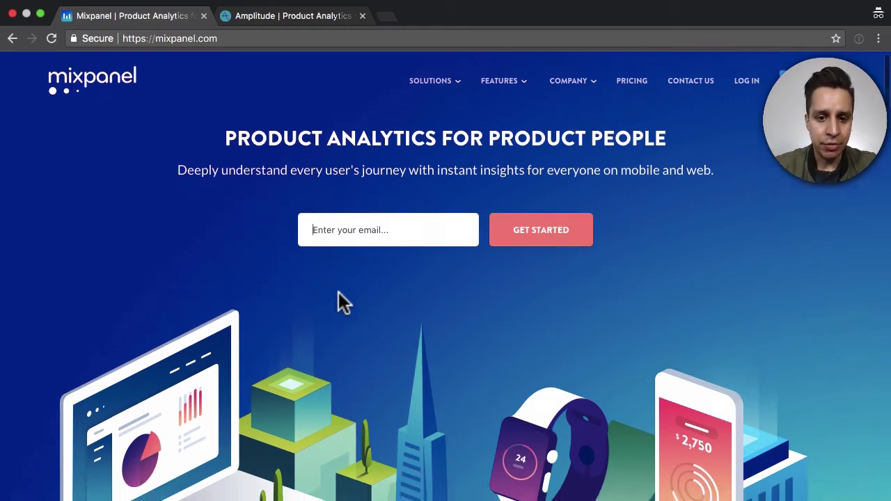
scroll(338, 293, "up", 4)
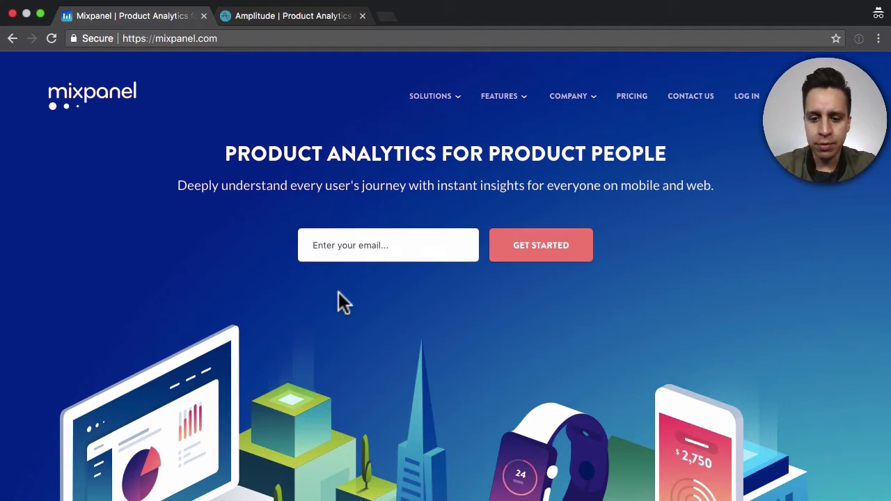
scroll(339, 293, "down", 10)
scroll(339, 300, "down", 7)
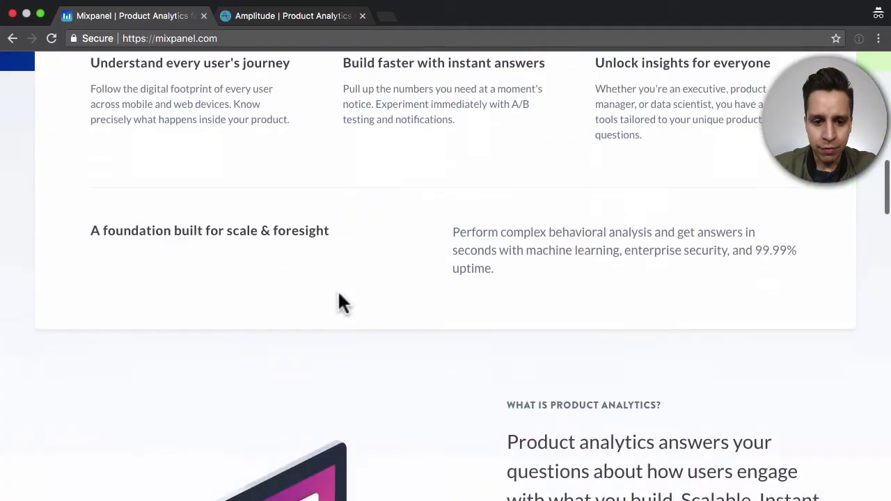
scroll(339, 293, "down", 10)
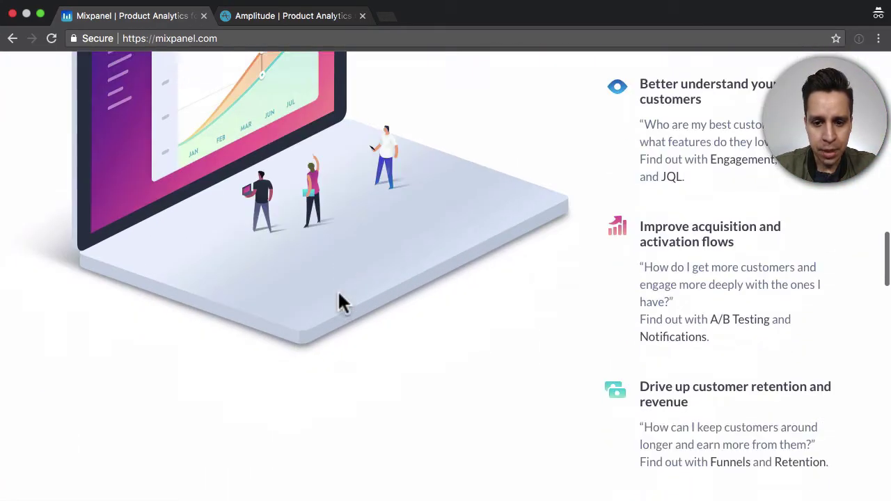
scroll(338, 293, "up", 20)
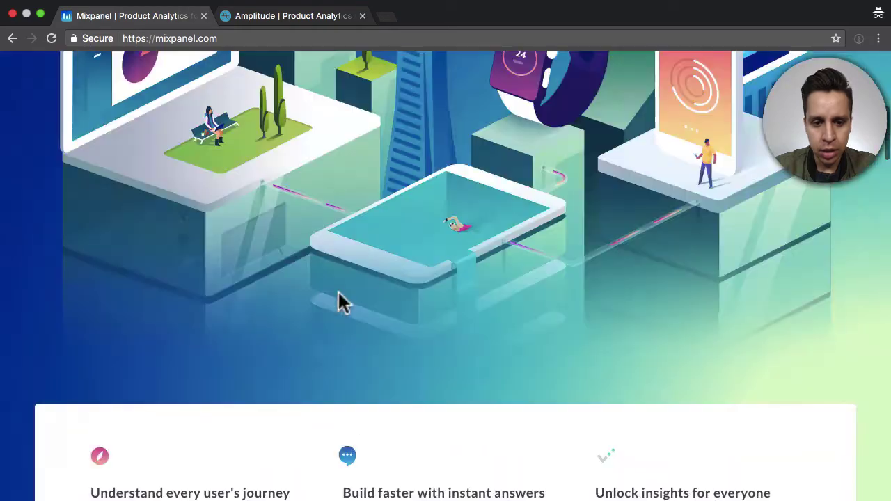
scroll(457, 380, "down", 2)
scroll(457, 380, "down", 1)
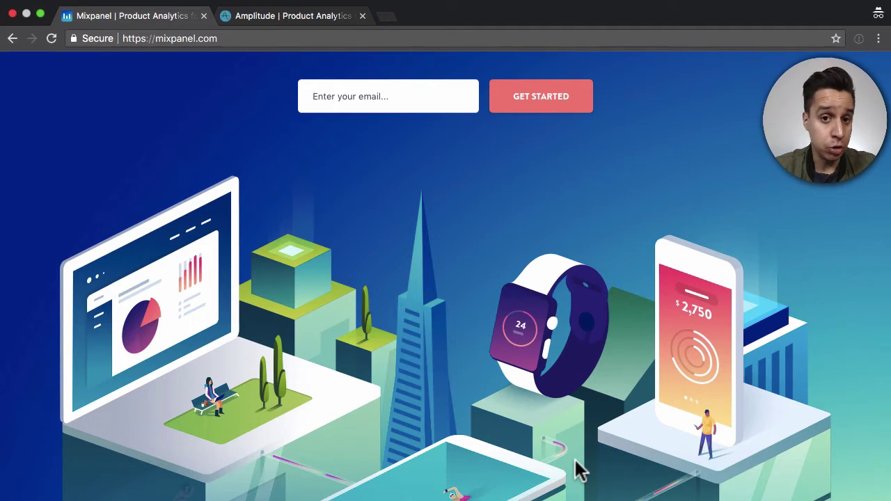
scroll(578, 470, "up", 4)
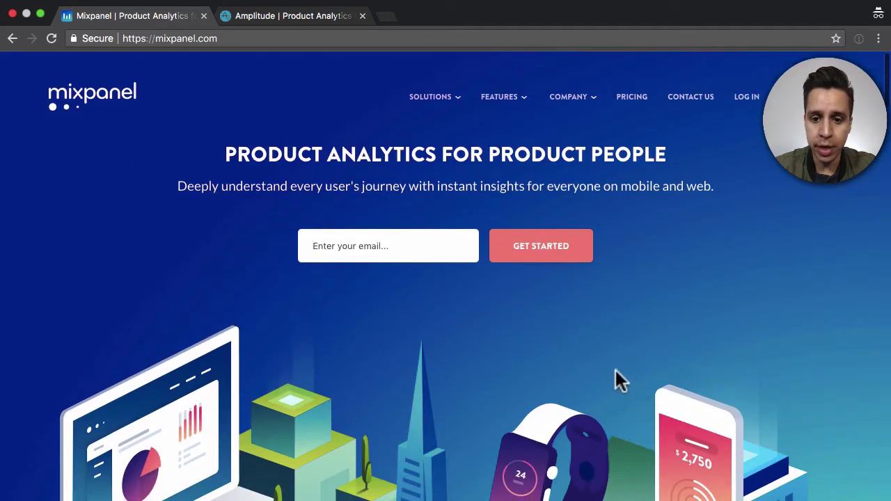
scroll(616, 370, "down", 8)
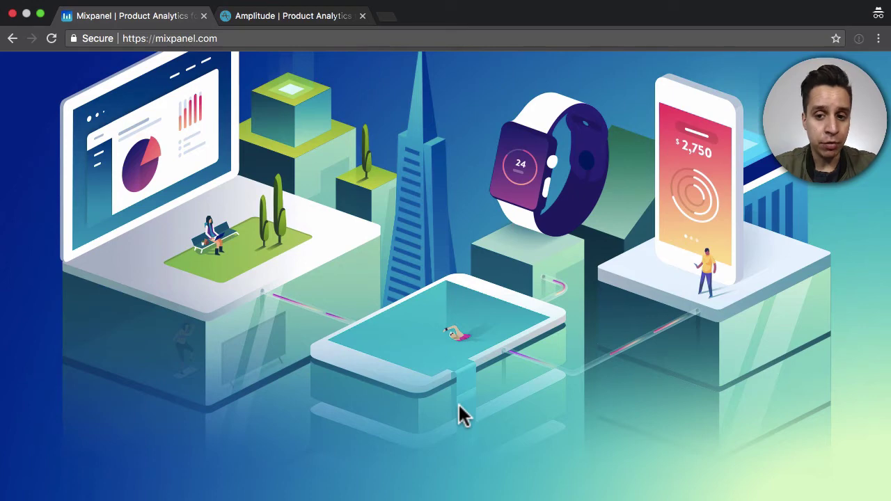
scroll(432, 334, "up", 4)
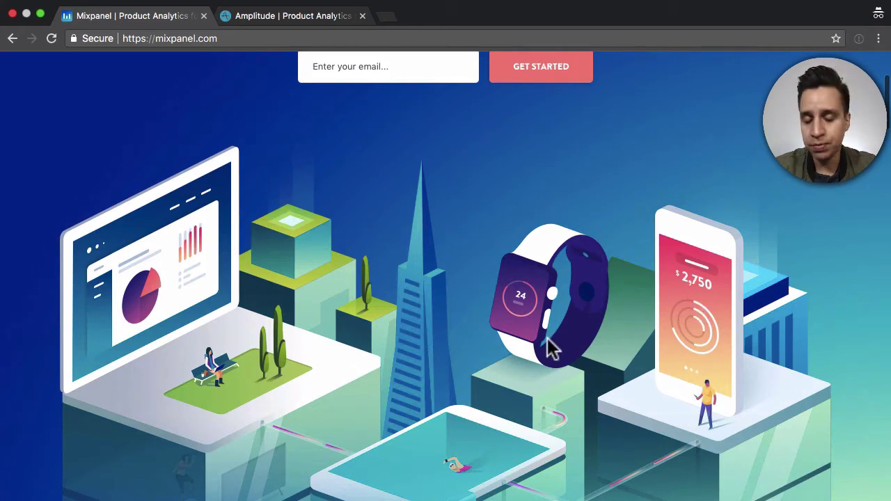
left_click(319, 31)
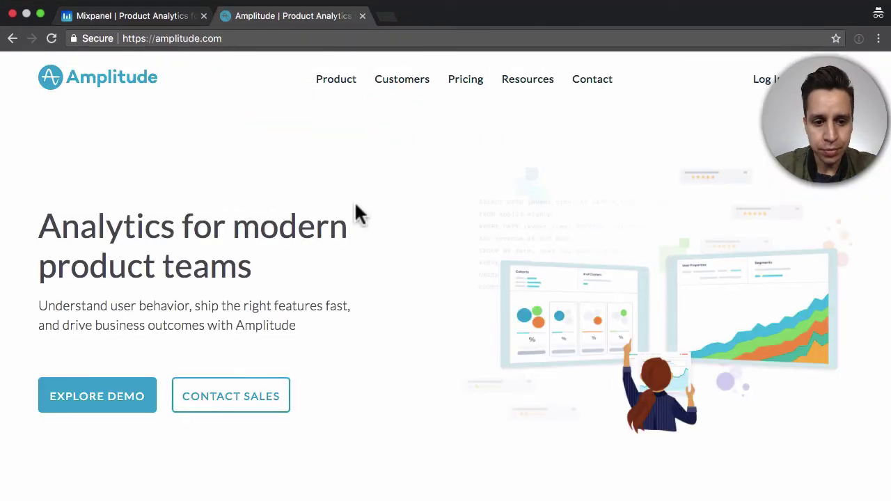
Read Amplitude's hero section, briefly highlighting the tagline paragraph and clearing the selection.
scroll(356, 212, "down", 3)
scroll(357, 212, "up", 1)
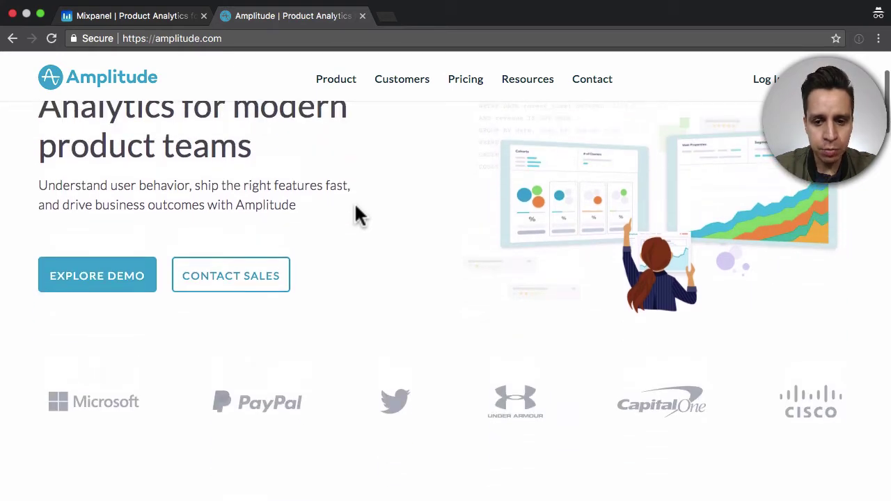
scroll(355, 209, "down", 2)
scroll(355, 209, "up", 5)
scroll(356, 208, "down", 10)
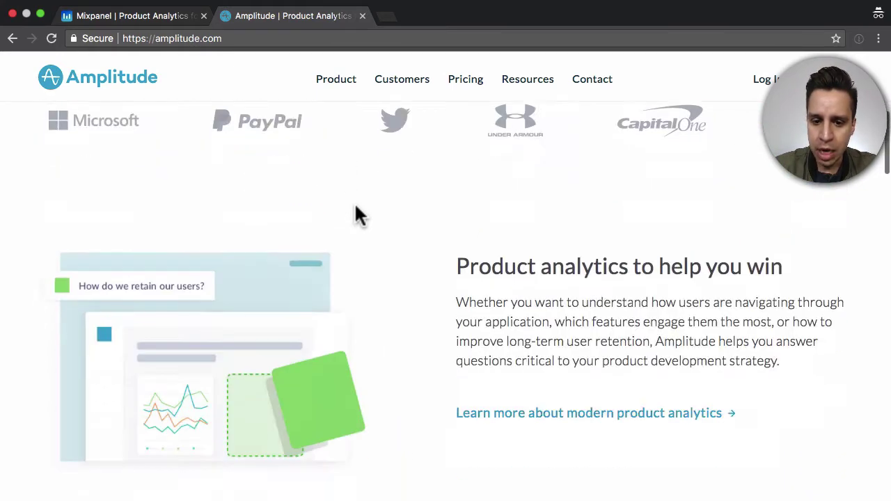
scroll(356, 214, "up", 2)
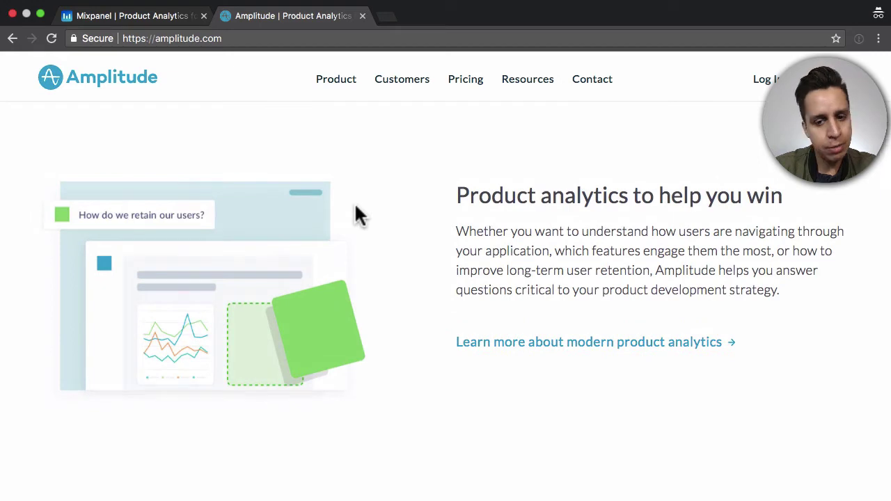
scroll(356, 214, "up", 10)
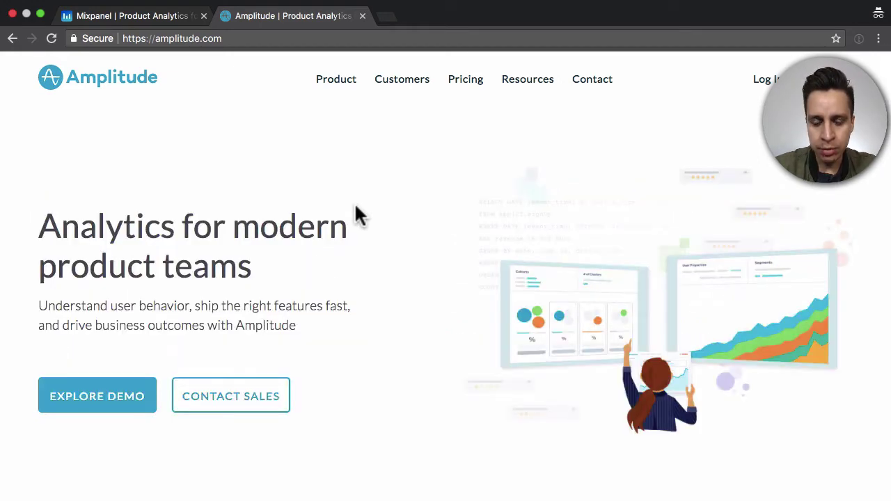
scroll(357, 215, "down", 1)
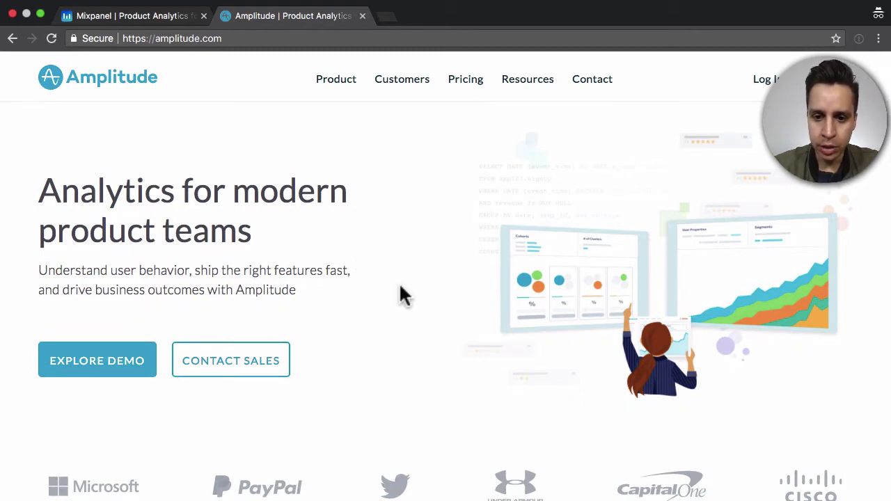
triple_click(227, 245)
left_click(315, 308)
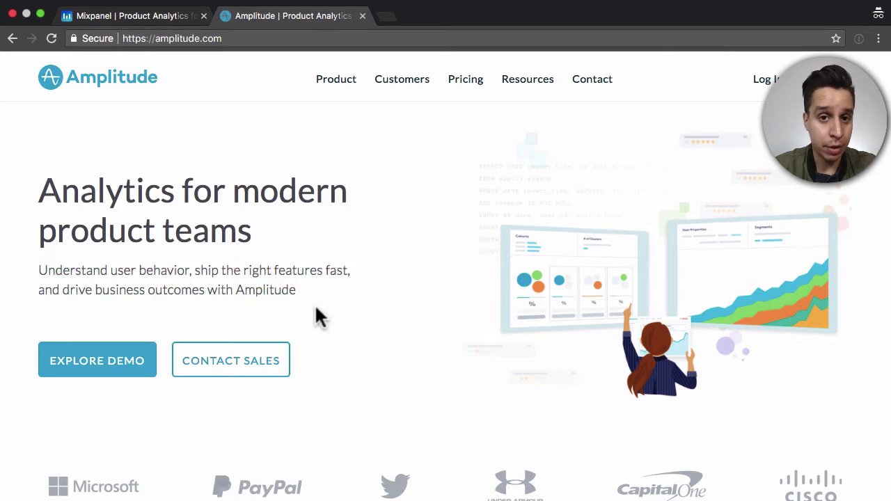
Scroll down to Amplitude's footer, then return to the Mixpanel homepage.
scroll(316, 307, "down", 10)
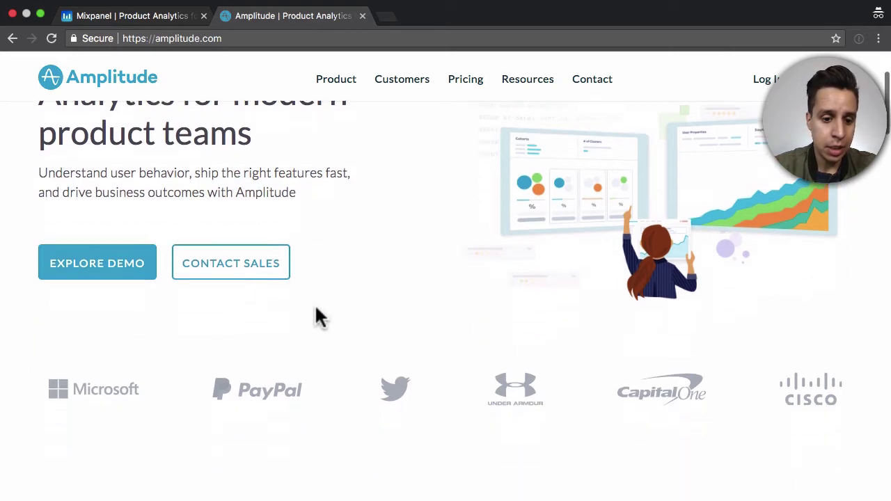
scroll(317, 317, "down", 4)
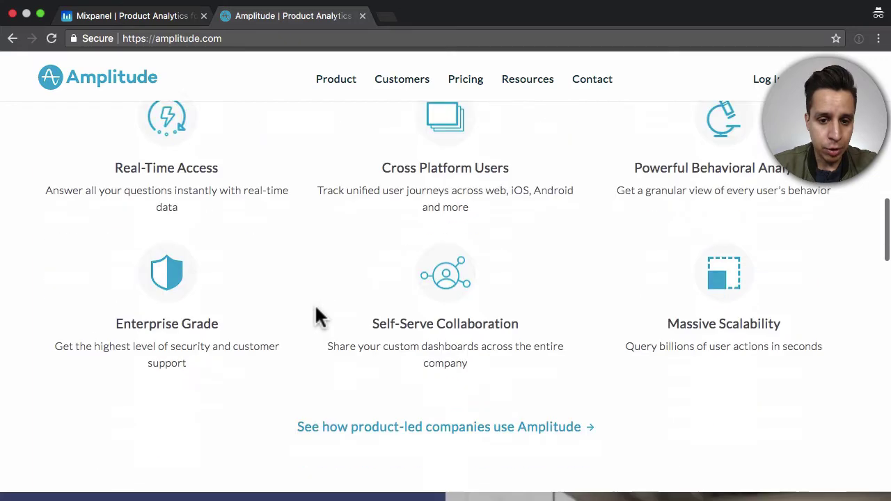
scroll(316, 317, "up", 2)
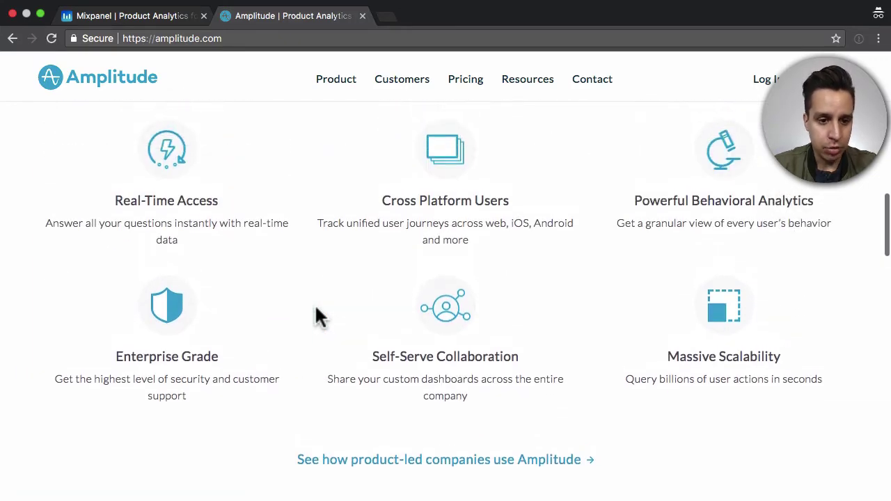
scroll(316, 307, "down", 6)
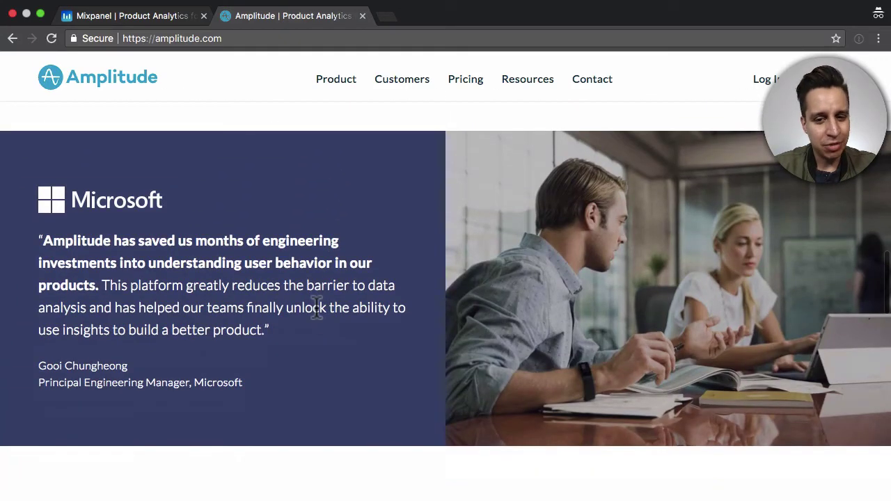
scroll(317, 307, "down", 10)
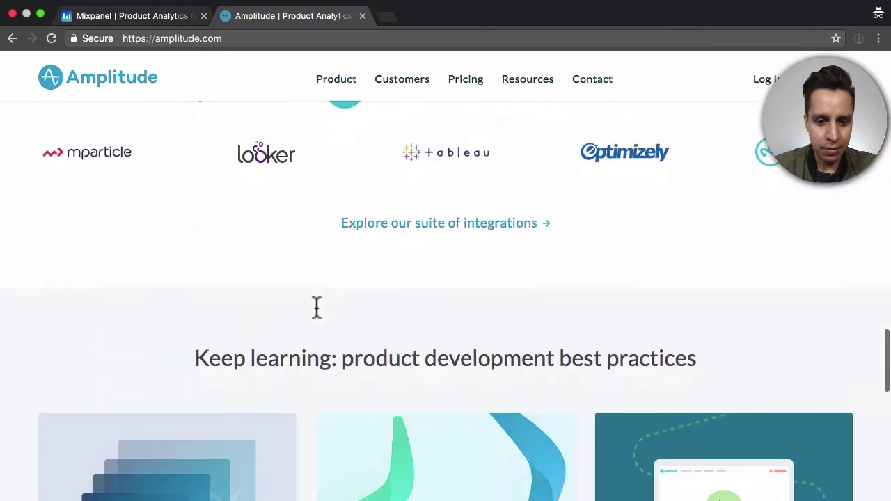
scroll(316, 307, "down", 4)
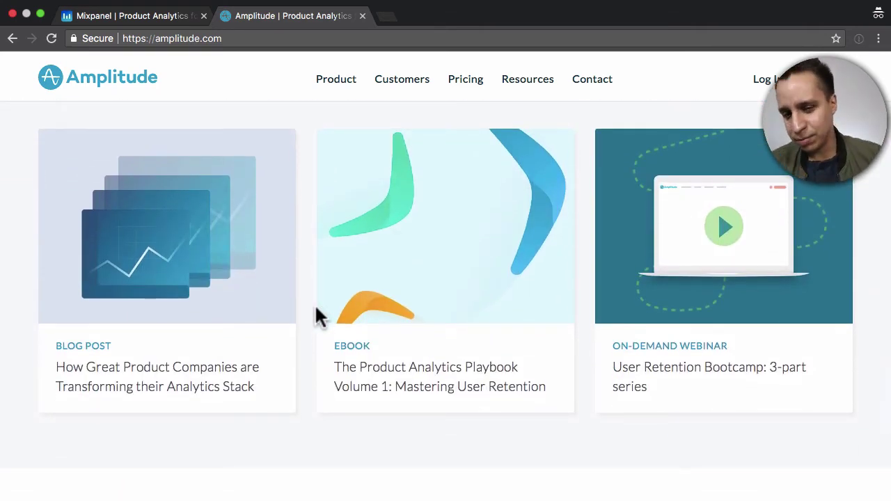
scroll(317, 316, "down", 6)
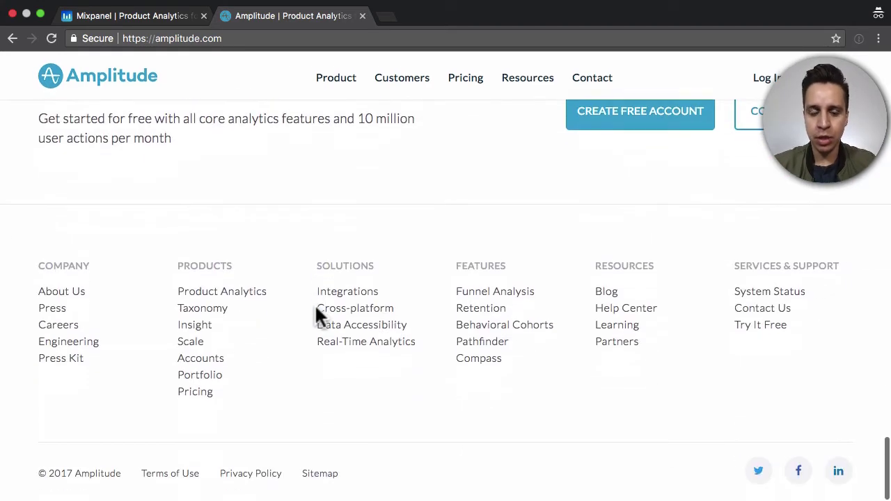
scroll(317, 315, "up", 1)
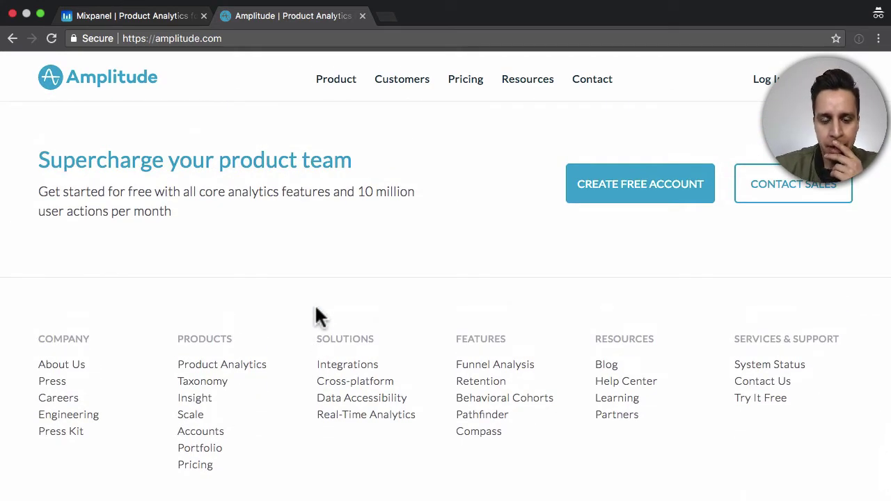
scroll(318, 310, "up", 2)
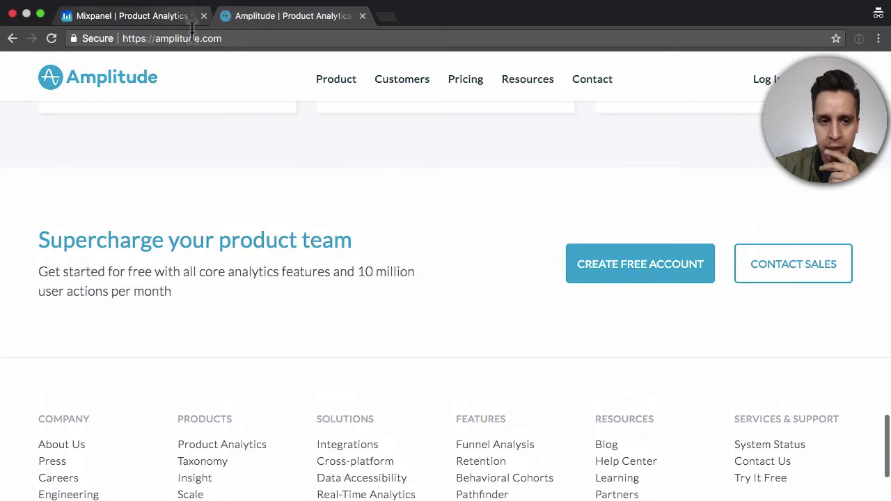
left_click(165, 21)
Review Mixpanel's headline and navigation menus, then go back to the Amplitude homepage.
scroll(312, 296, "up", 1)
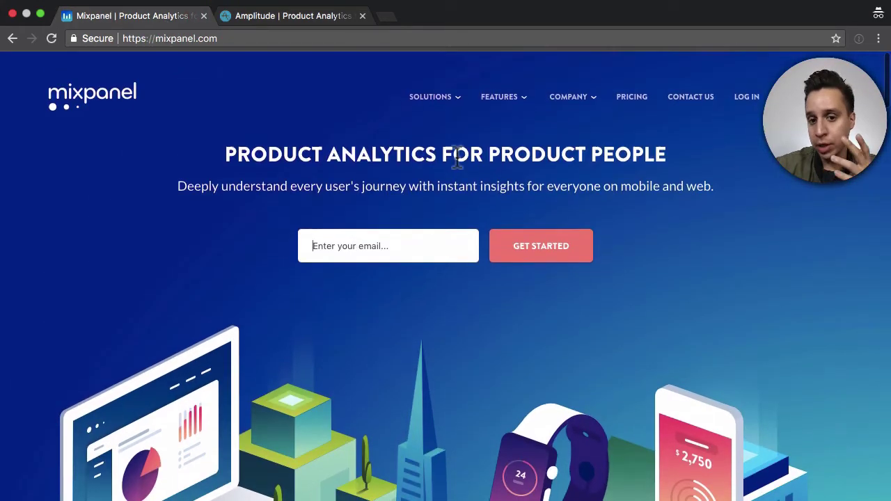
mouse_move(440, 98)
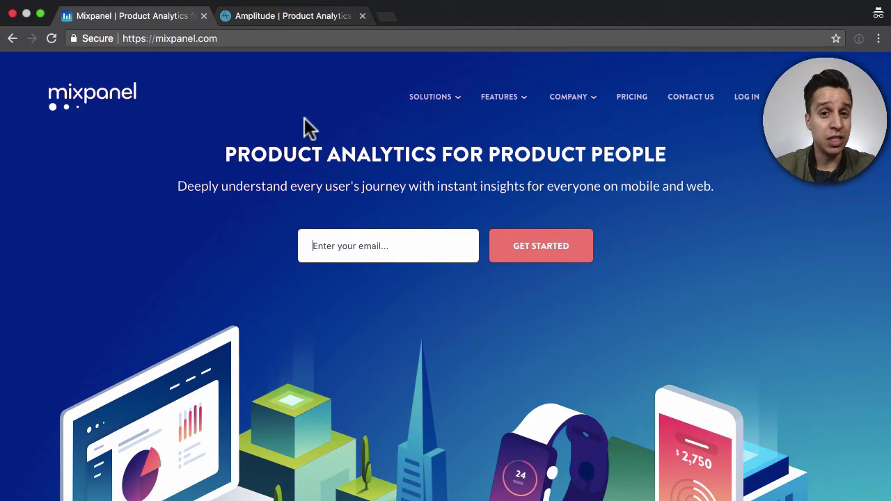
left_click(286, 17)
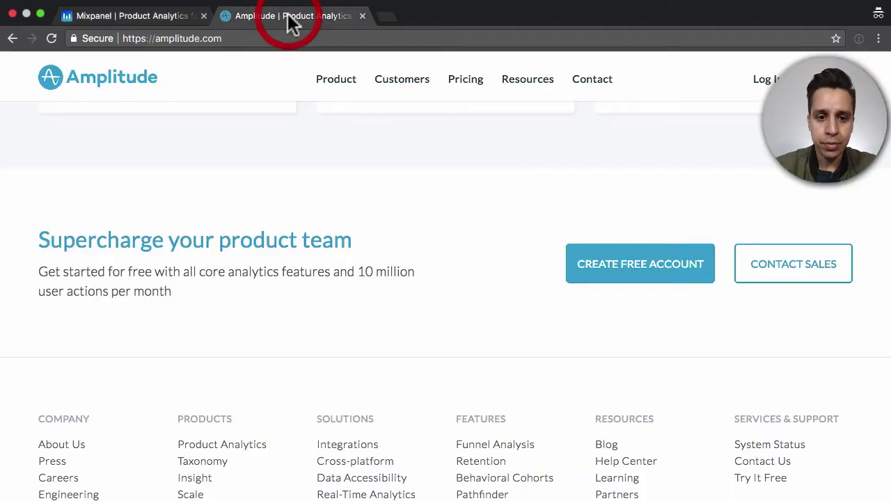
Leave Mixpanel's mobile A/B testing page for the Amplitude homepage.
scroll(384, 309, "up", 20)
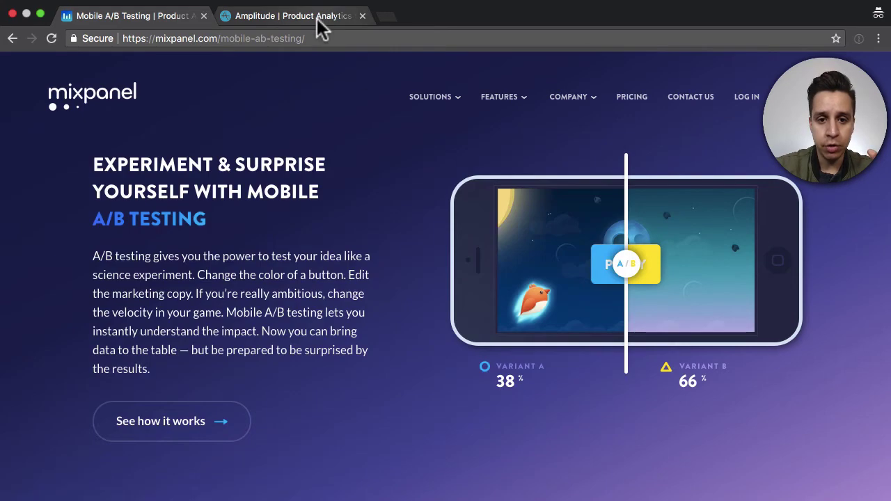
left_click(317, 18)
Open Product > Behavioral Analytics and scroll through that page and back up.
left_click(352, 92)
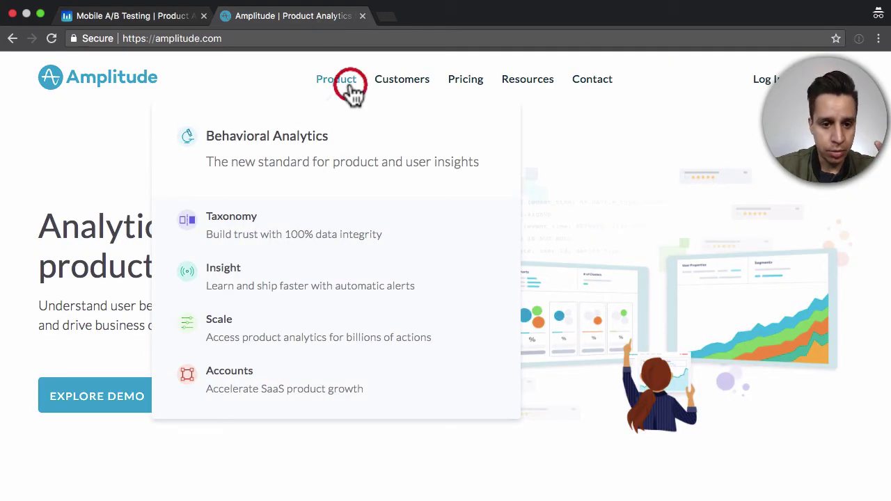
left_click(273, 143)
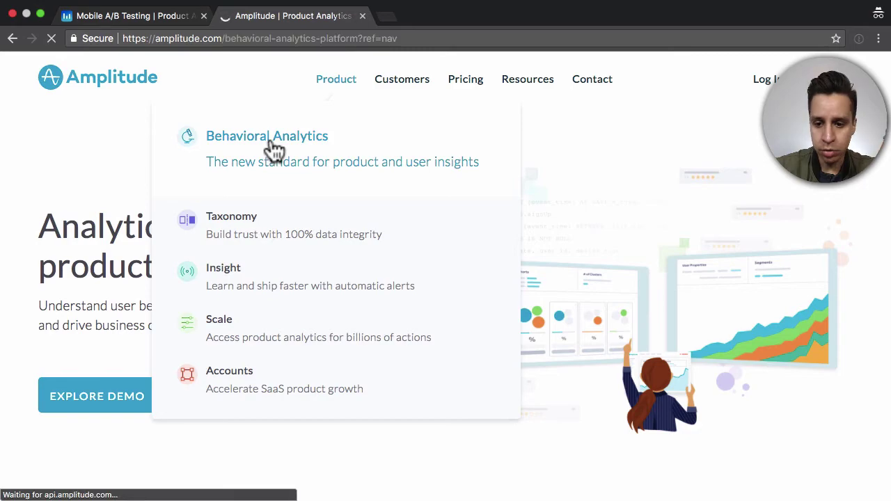
scroll(716, 252, "down", 5)
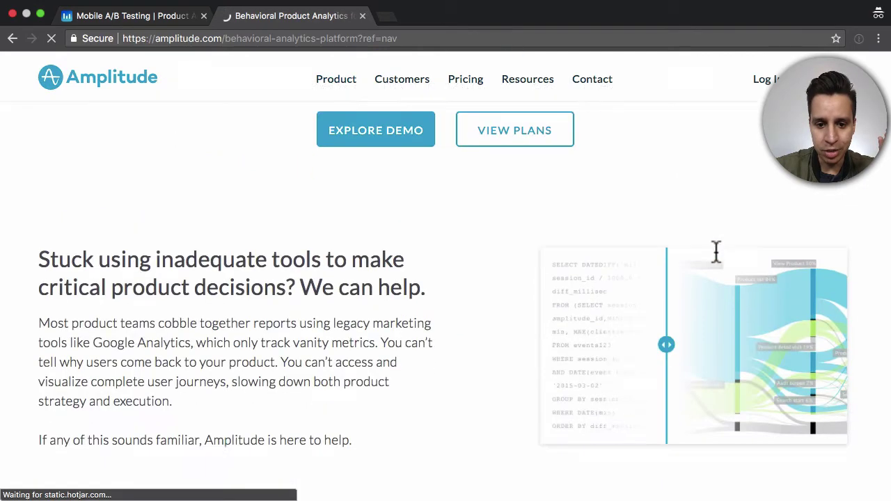
scroll(716, 253, "down", 15)
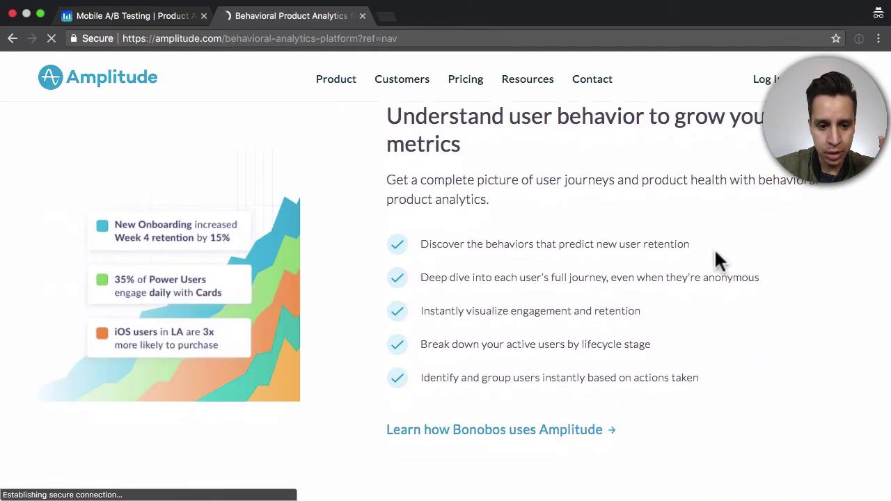
scroll(717, 252, "down", 14)
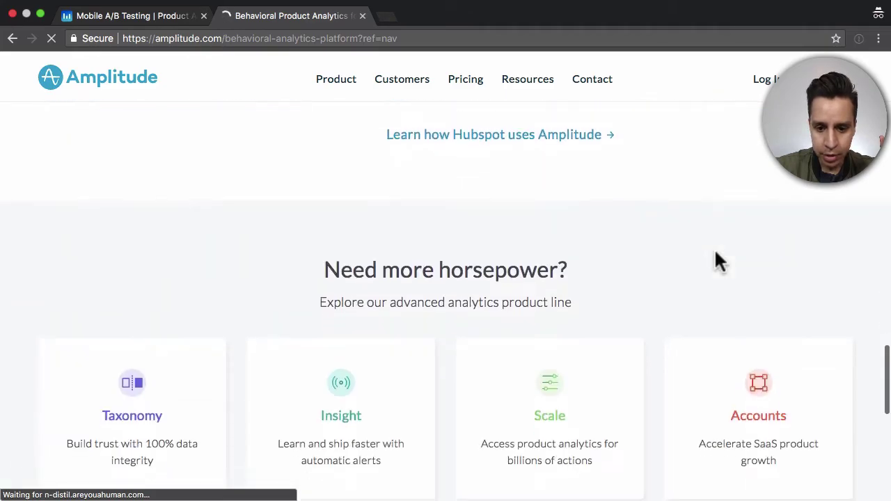
scroll(716, 254, "up", 20)
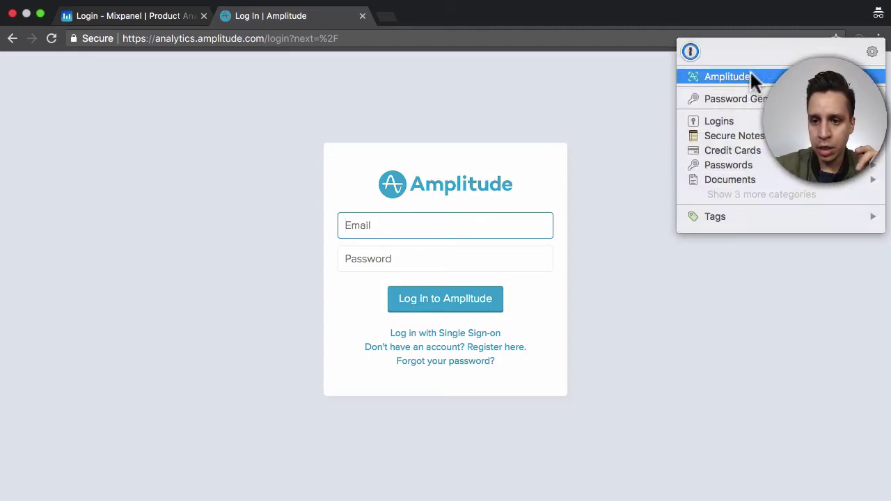
Autofill and submit the saved Amplitude and Mixpanel logins, then return to Amplitude.
left_click(752, 75)
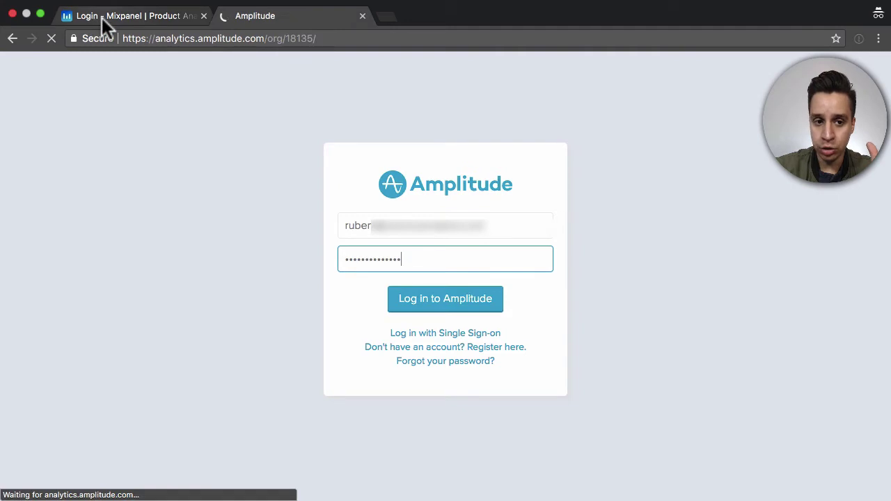
left_click(102, 18)
left_click(859, 39)
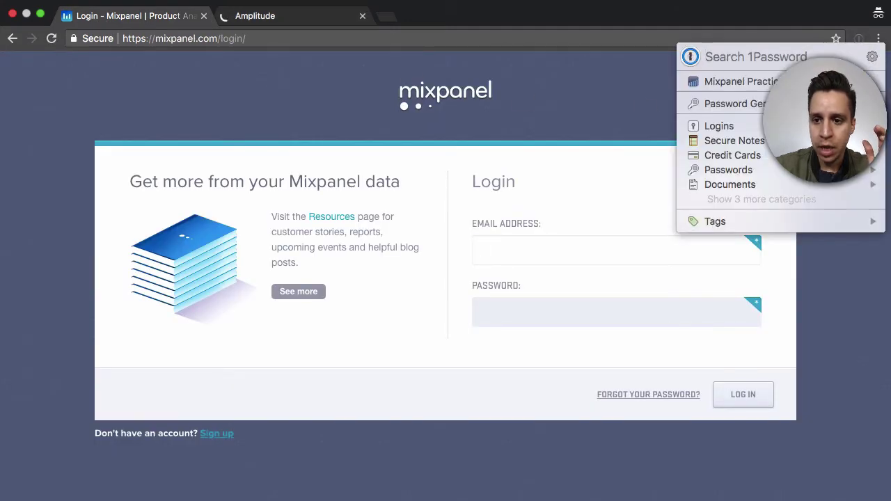
key("Return")
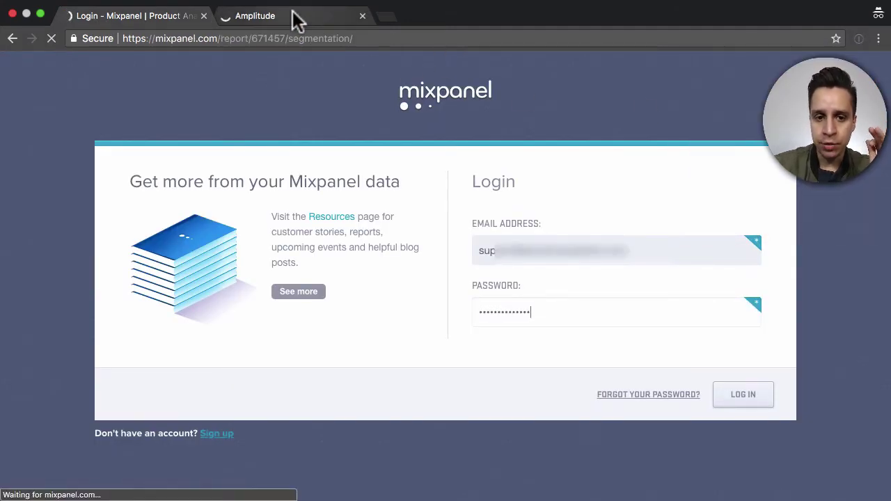
left_click(292, 11)
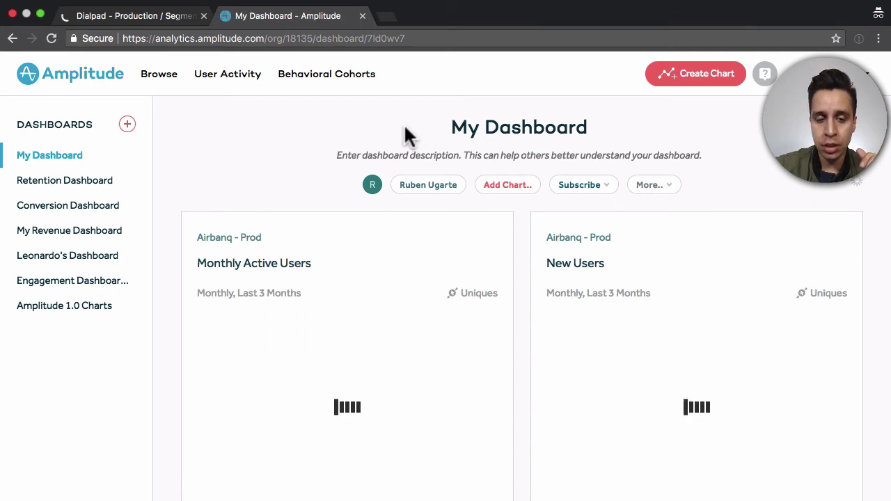
View Amplitude's chart types, open Browse charts and dashboards, then switch to Mixpanel's Segmentation report.
left_click(697, 82)
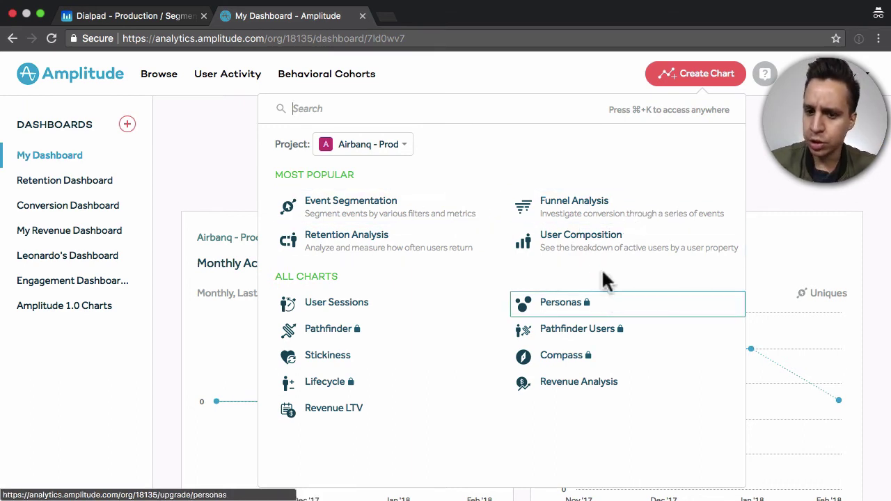
left_click(159, 74)
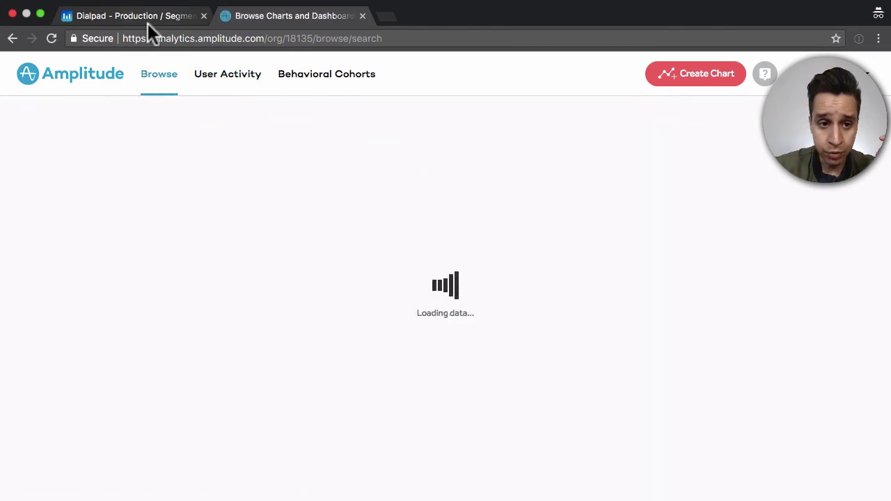
left_click(147, 21)
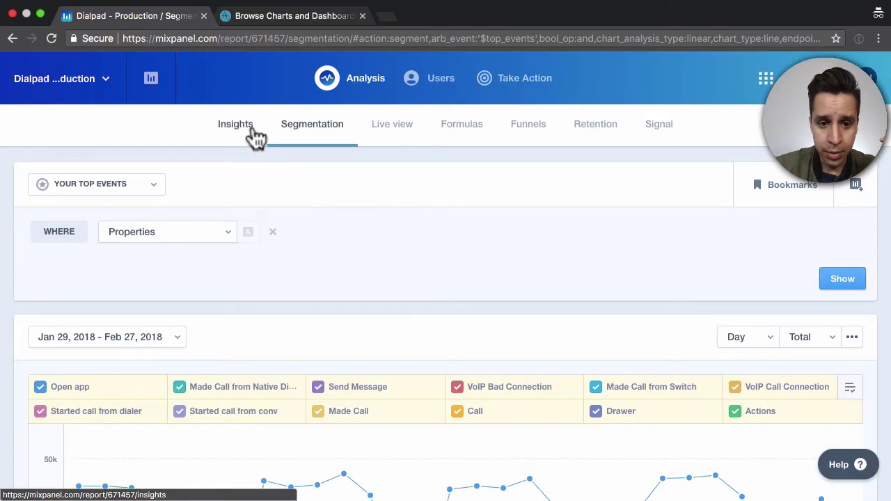
Check Mixpanel's Analysis and Users menus, then return to Amplitude's Browse charts and dashboards list.
mouse_move(357, 85)
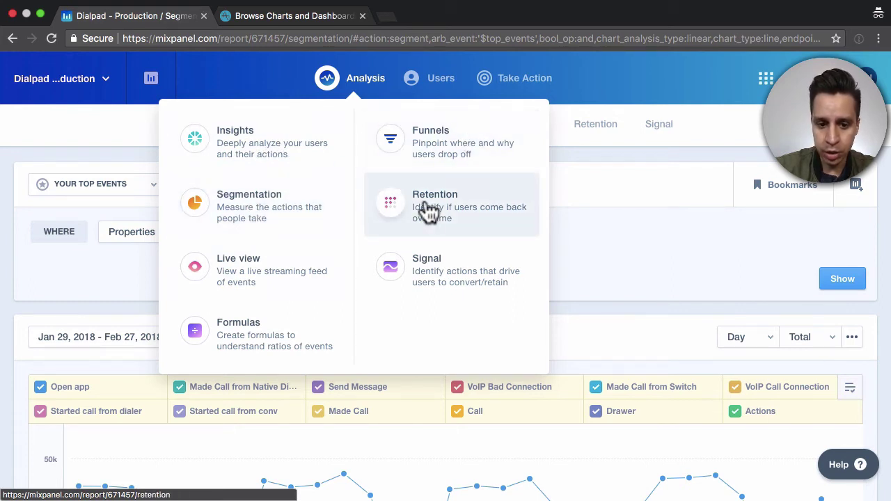
mouse_move(460, 76)
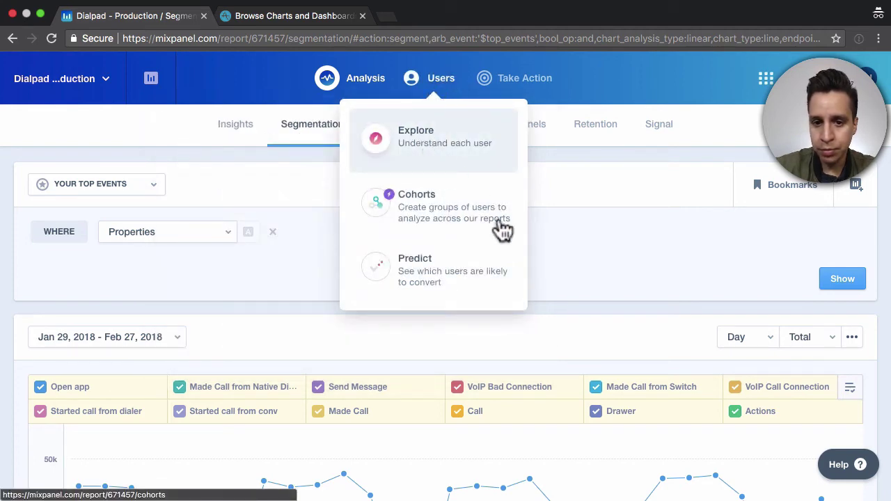
left_click(320, 23)
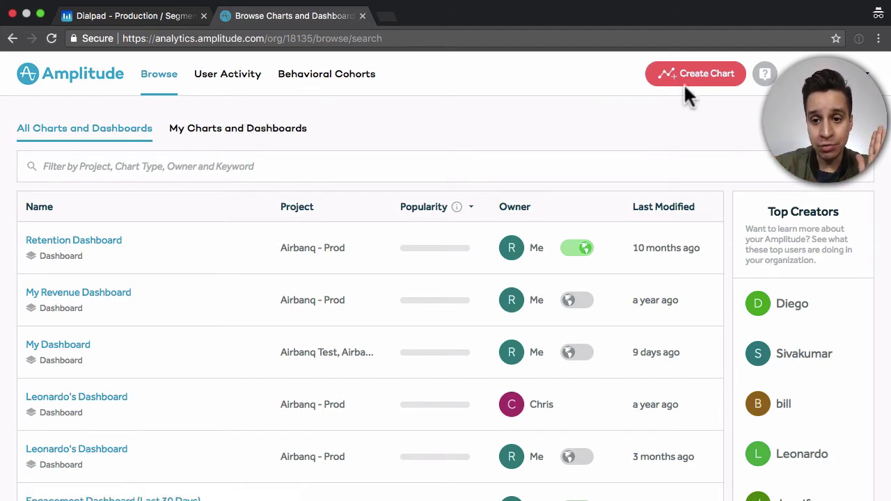
Show the new-chart list with Event Segmentation, Funnel Analysis and Retention Analysis for Airbanq - Prod.
left_click(709, 77)
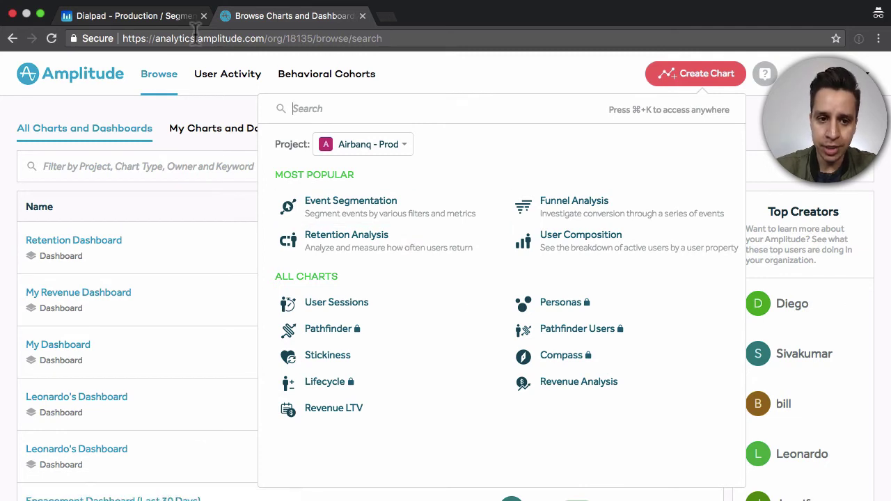
Log out of Mixpanel through the account avatar menu.
left_click(168, 21)
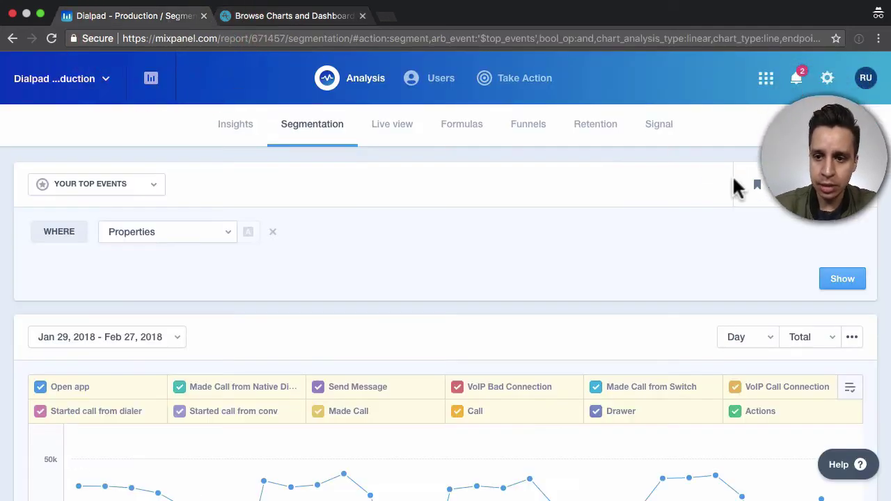
left_click(828, 78)
left_click(867, 79)
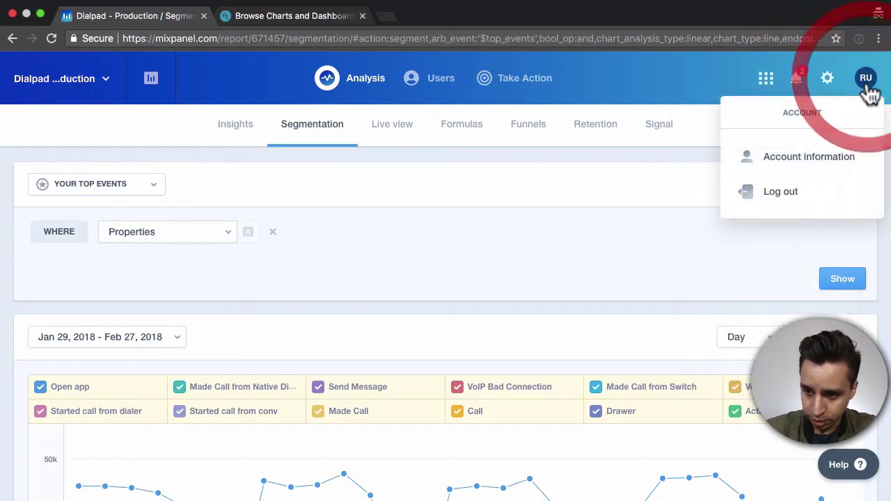
left_click(800, 195)
Log out of Amplitude via the Hello menu, then select the login page's web address.
left_click(312, 17)
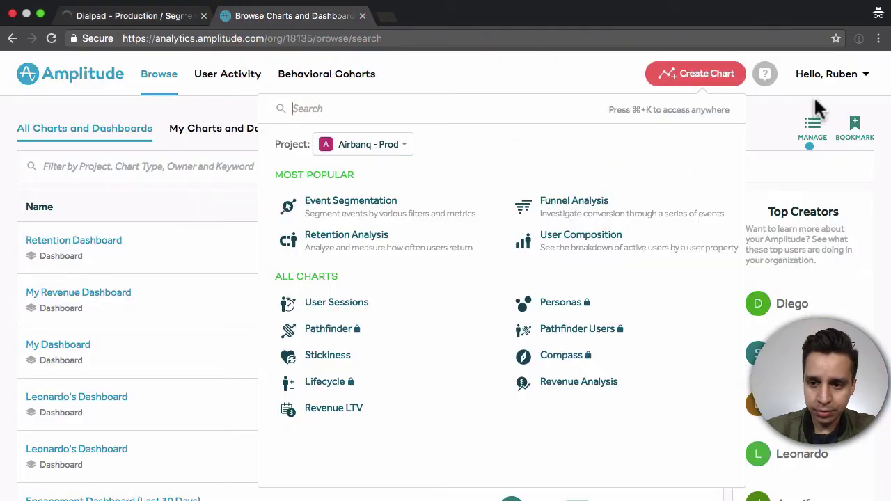
left_click(851, 72)
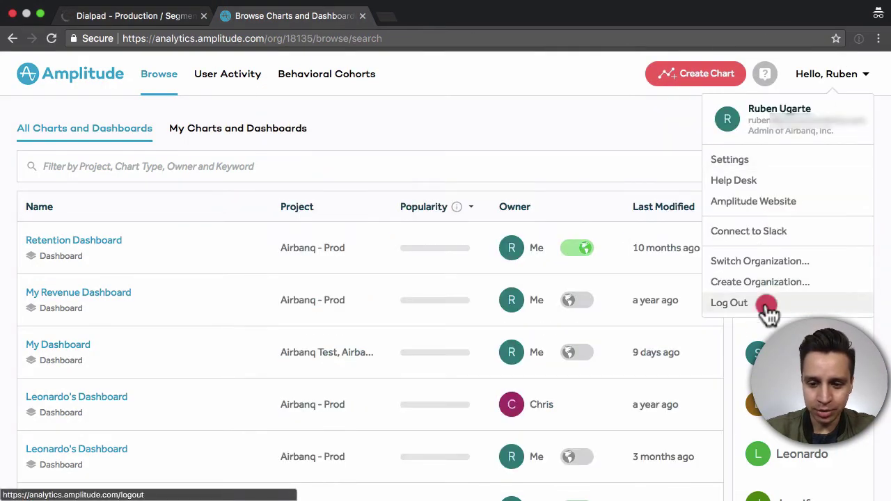
left_click(729, 302)
left_click(150, 16)
left_click(277, 20)
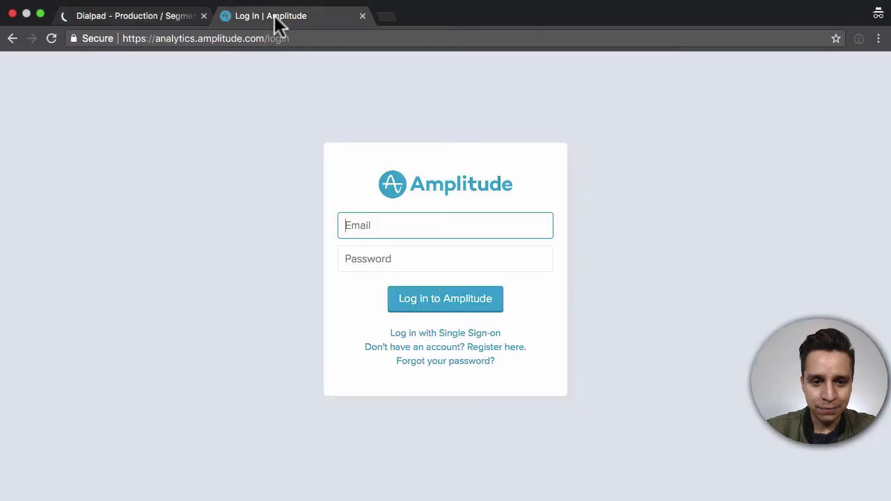
left_click(246, 38)
Load amplitude.com and mixpanel.com in separate browser tabs, returning to Amplitude.
type("amplitude.com")
key("Return")
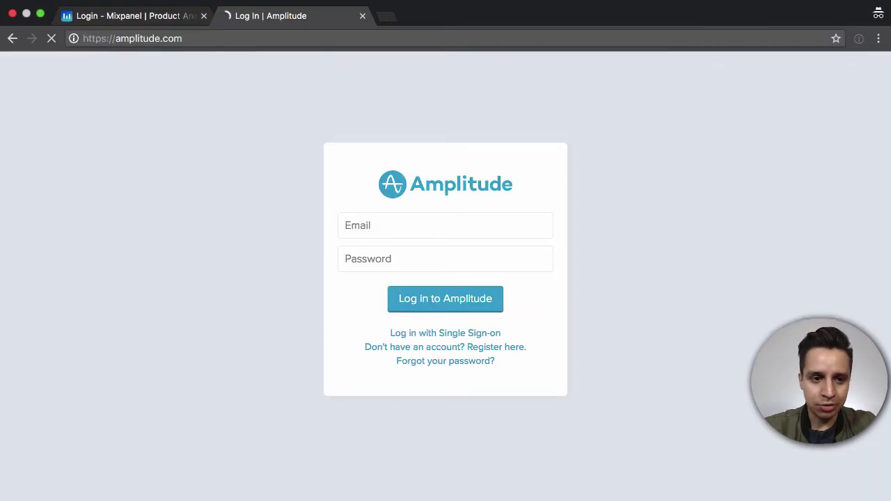
left_click(109, 18)
left_click(179, 39)
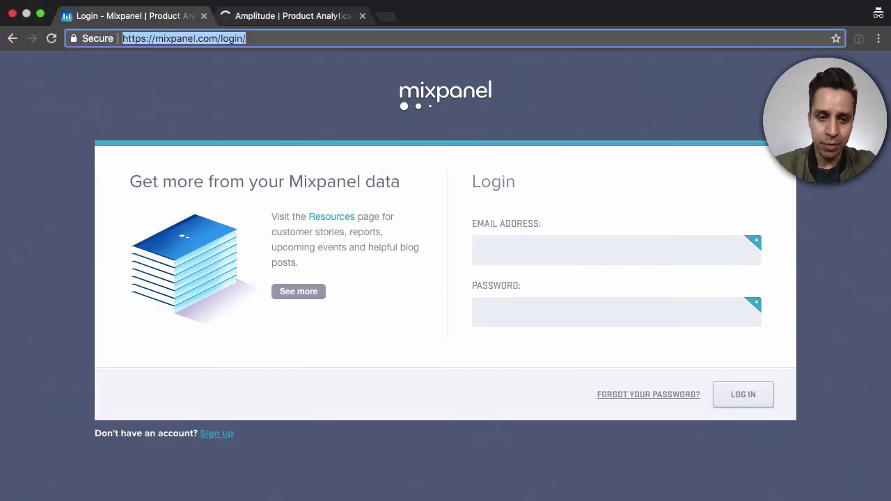
type("mixpanel.com")
key("Return")
left_click(328, 21)
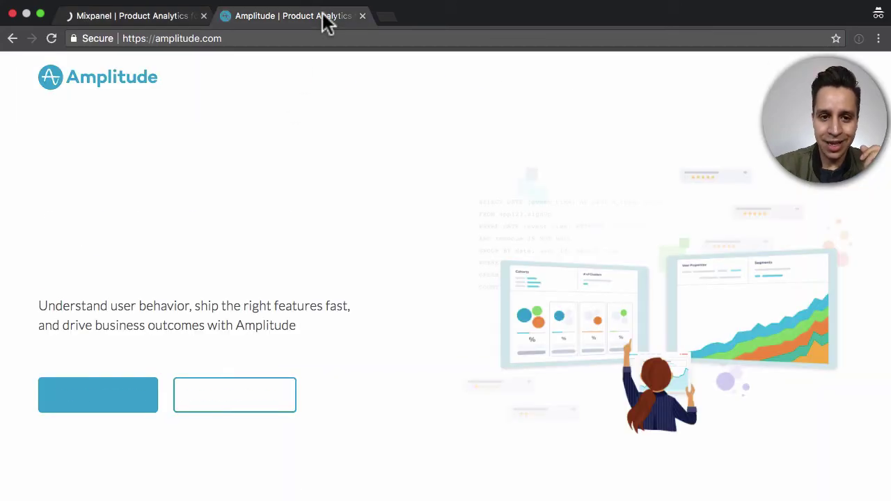
On Amplitude's pricing page, scroll from 'In all plans, including Free' to Powerful Behavioral Reports.
left_click(472, 82)
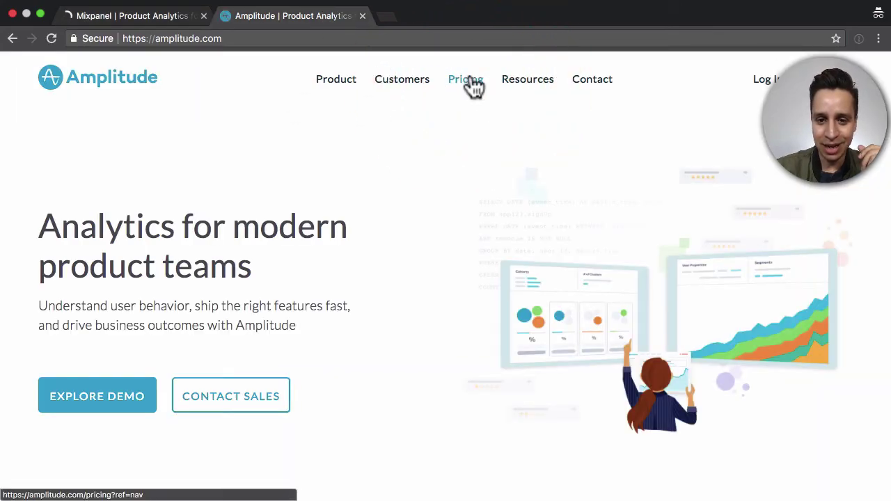
scroll(512, 189, "down", 5)
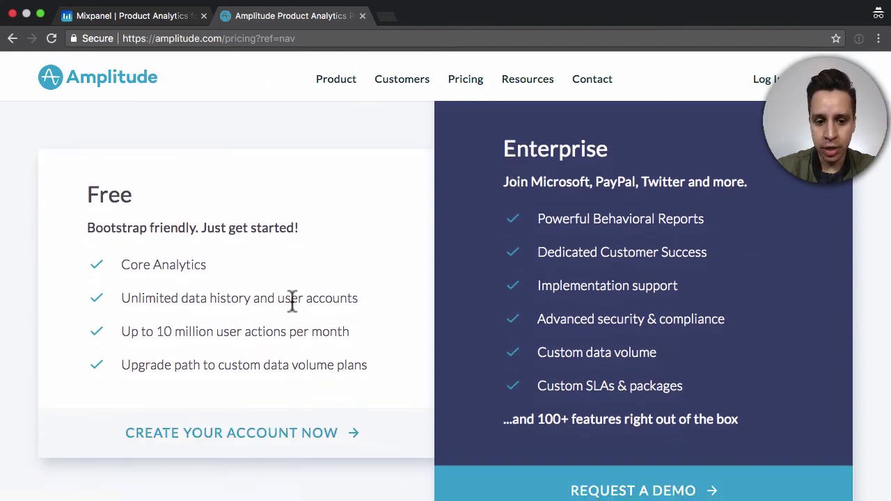
scroll(293, 301, "down", 1)
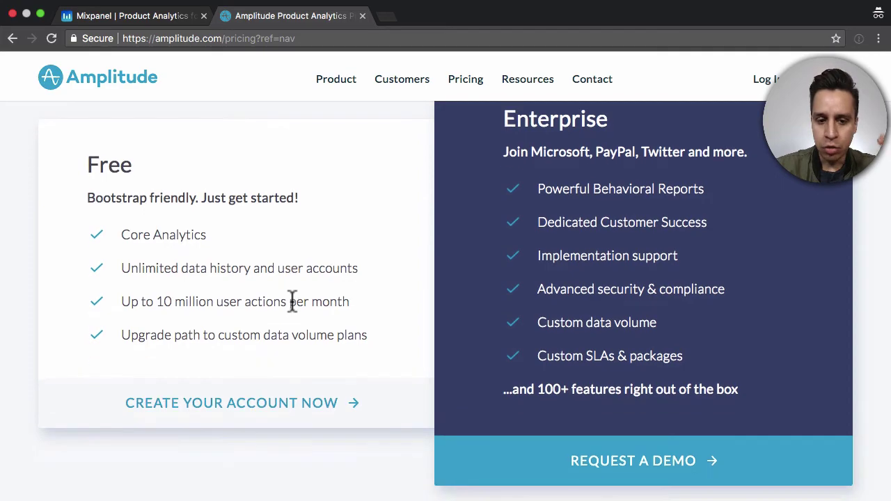
scroll(293, 301, "down", 15)
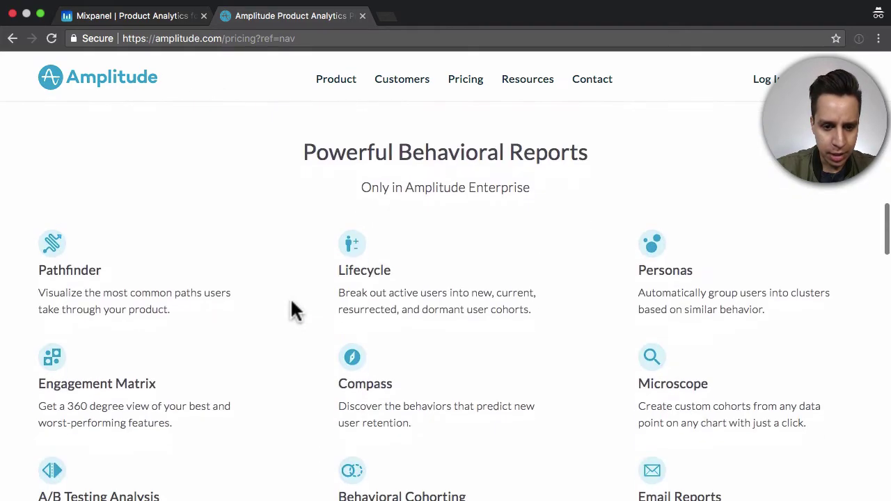
scroll(292, 310, "up", 10)
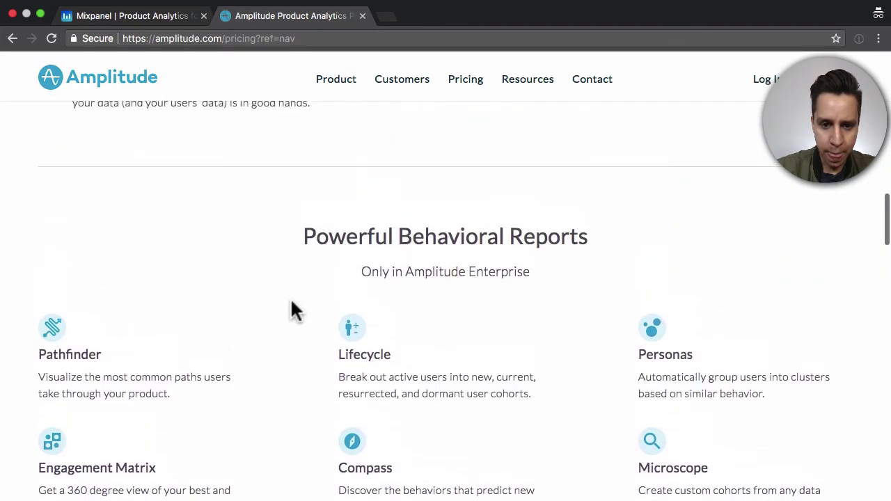
scroll(291, 305, "up", 1)
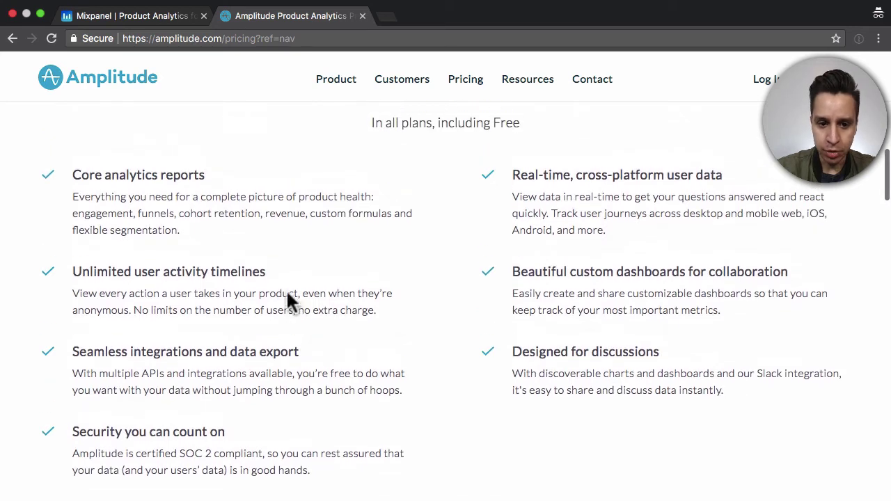
double_click(195, 213)
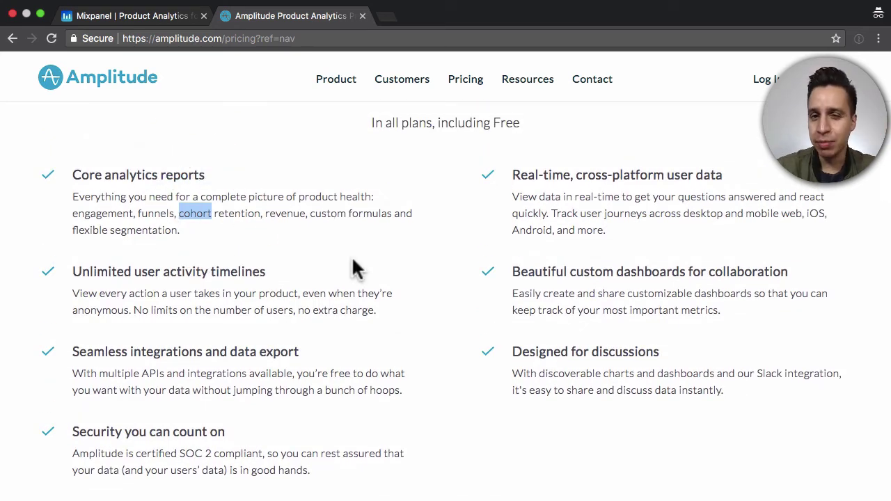
scroll(353, 265, "down", 10)
scroll(354, 259, "up", 2)
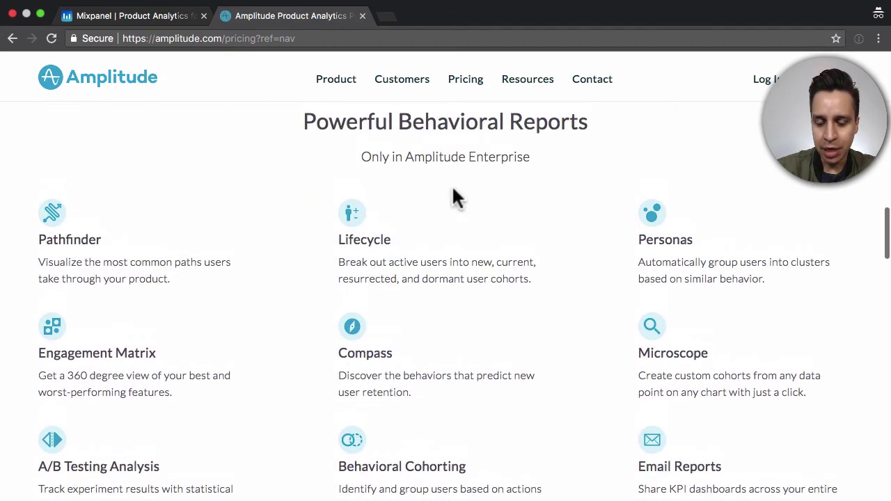
scroll(537, 185, "down", 1)
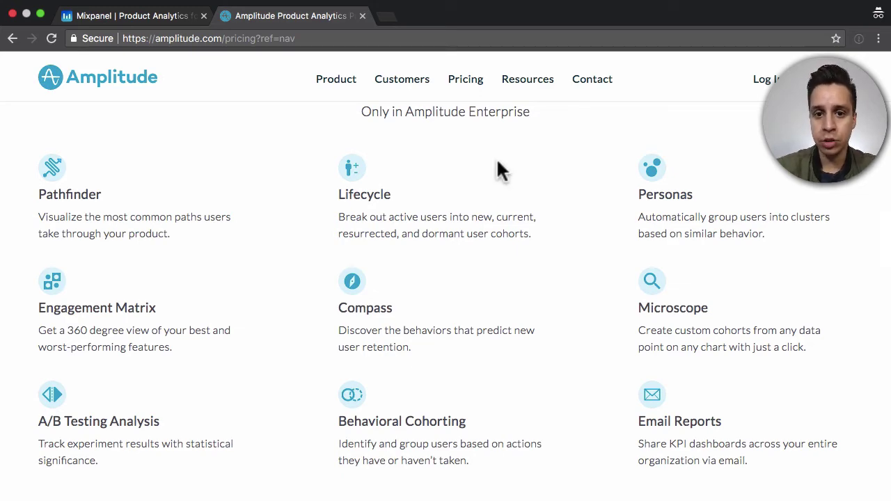
Open Mixpanel's pricing page and scroll past the Free, Startup and Enterprise engagement plans.
left_click(174, 16)
mouse_move(468, 104)
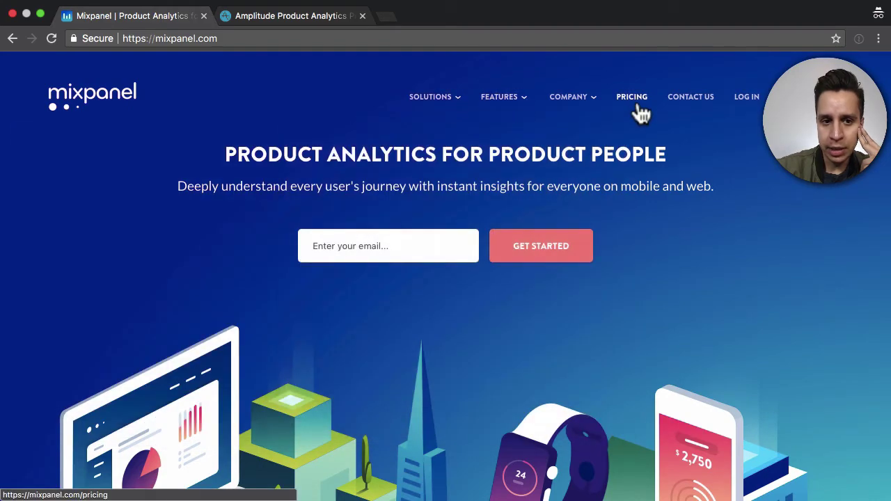
left_click(636, 106)
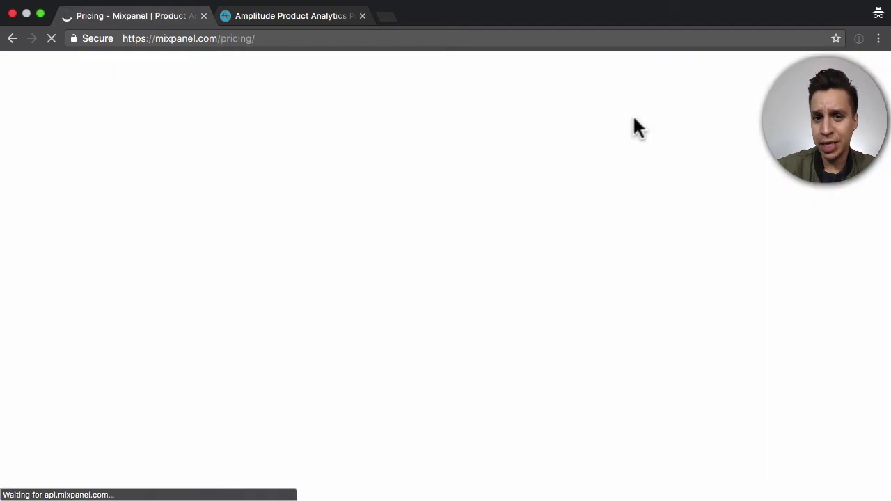
scroll(464, 183, "down", 2)
scroll(266, 289, "down", 2)
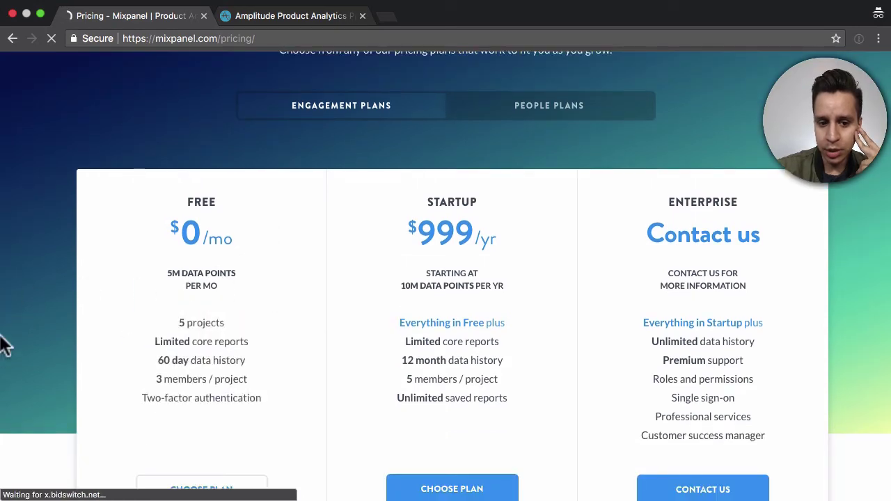
scroll(6, 345, "down", 2)
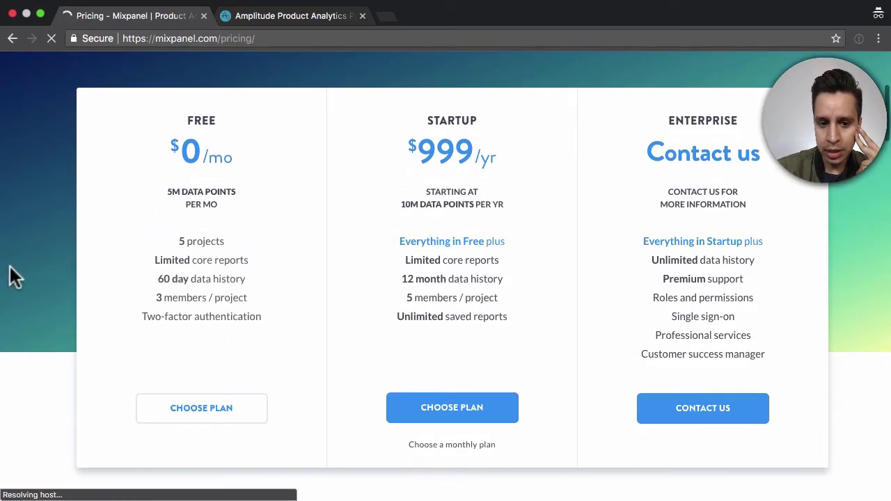
scroll(15, 278, "down", 5)
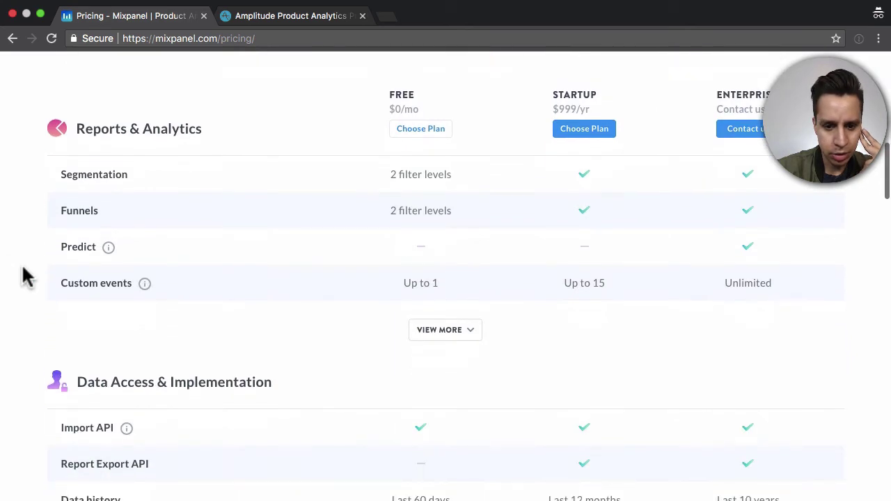
Review the engagement plans' feature comparison table, ending back at the $0, $999/yr and Enterprise cards.
scroll(337, 406, "up", 1)
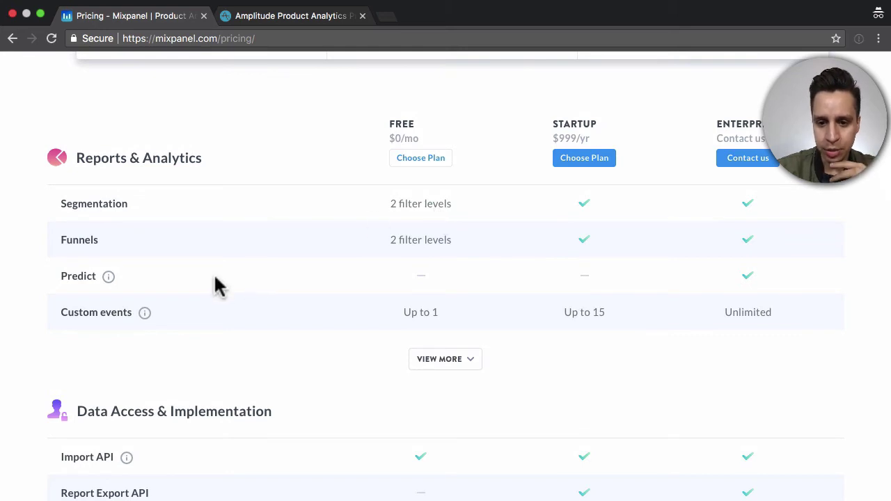
mouse_move(111, 287)
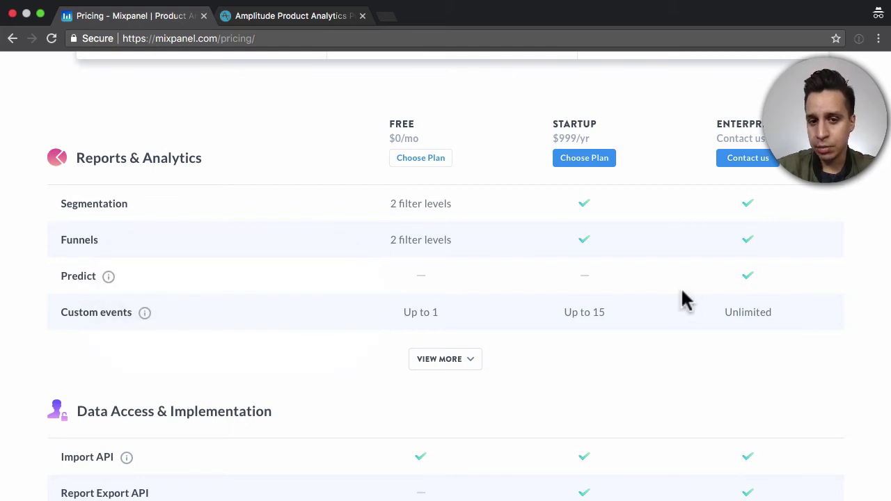
scroll(453, 289, "down", 10)
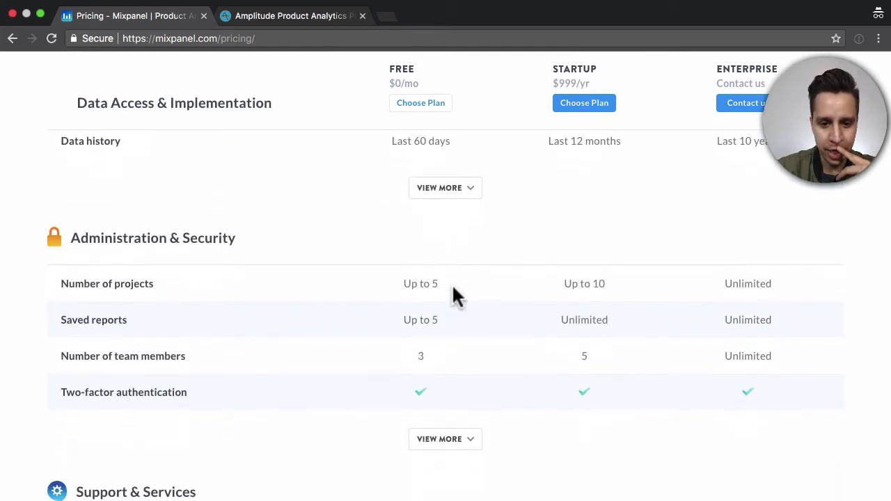
scroll(453, 289, "down", 4)
scroll(453, 289, "up", 9)
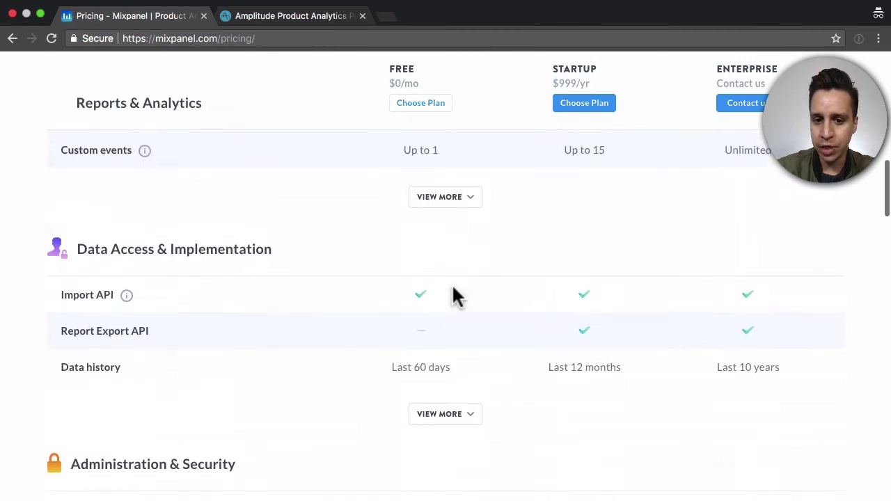
scroll(456, 298, "up", 10)
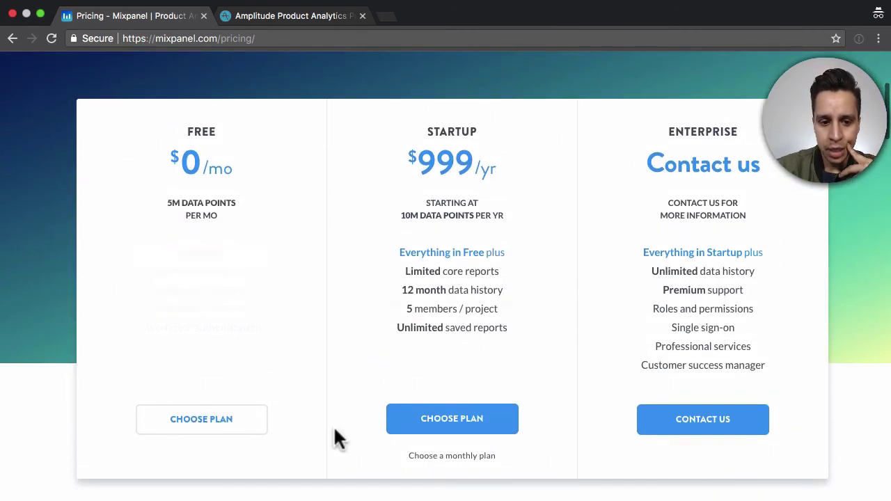
mouse_move(134, 299)
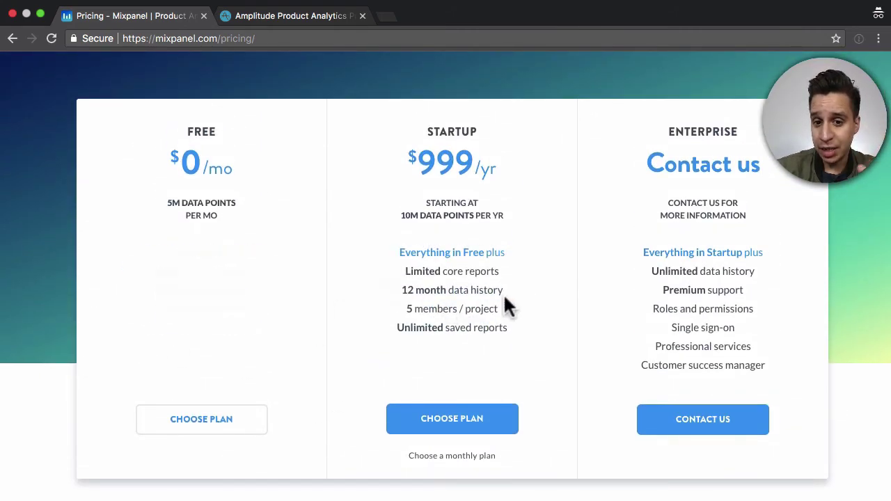
scroll(523, 285, "up", 3)
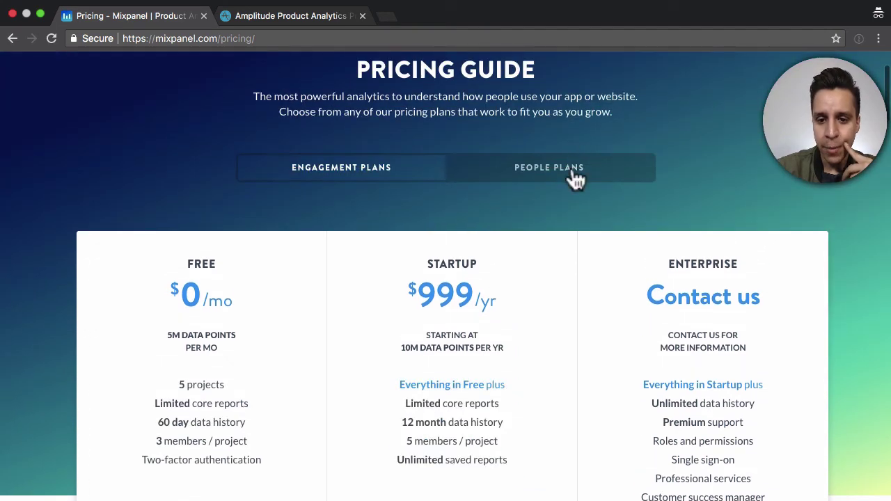
Switch Mixpanel pricing to People Plans and check the Annual plan's 50K profiles starting amount.
left_click(573, 177)
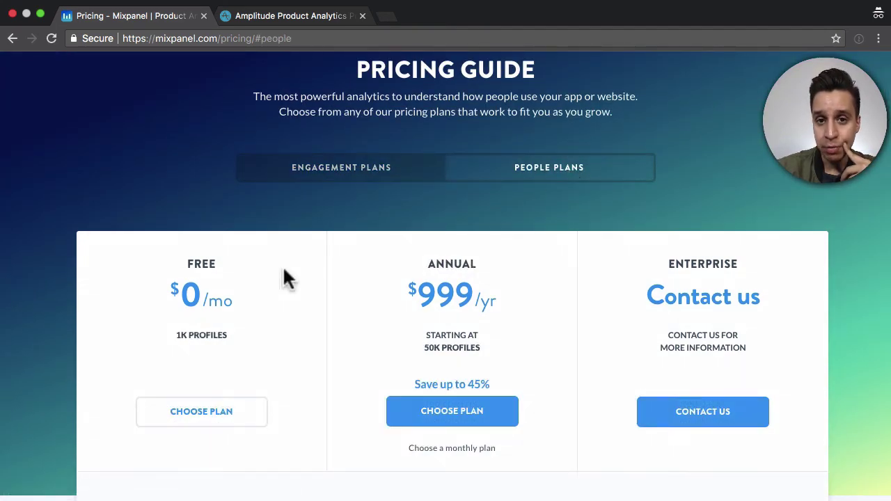
scroll(284, 272, "down", 2)
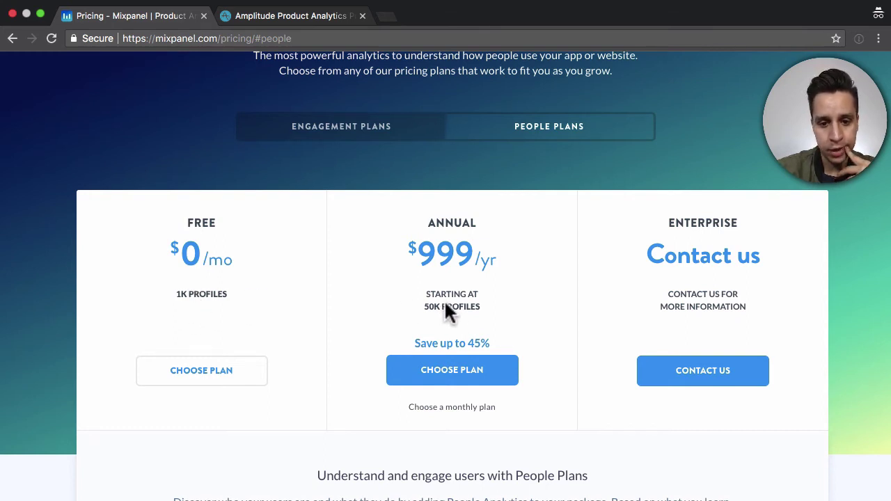
triple_click(479, 301)
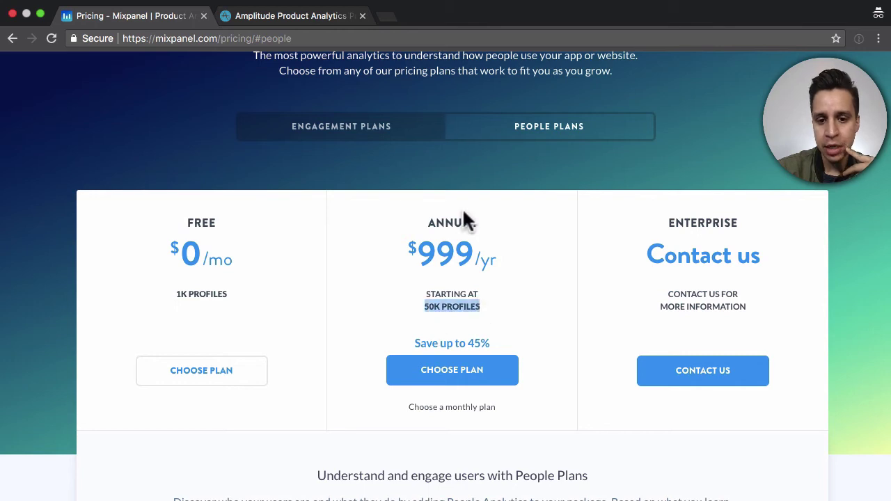
left_click(465, 268)
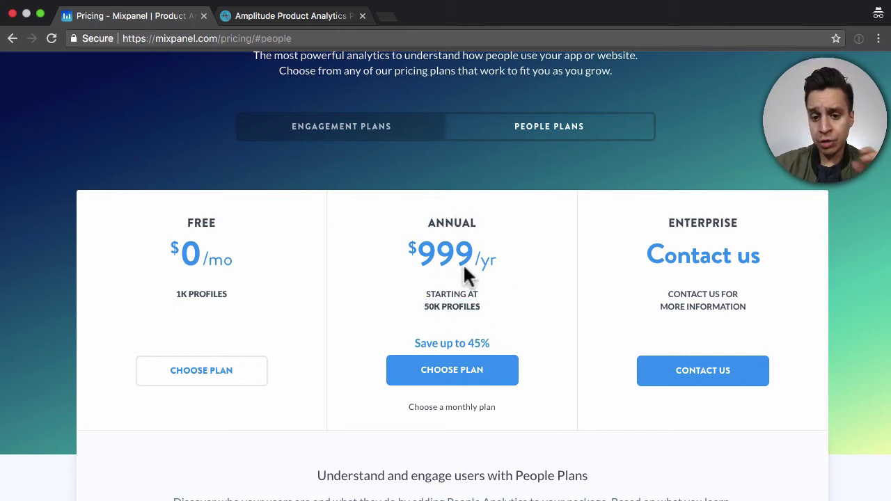
Revisit Amplitude's Free and Enterprise plan cards, then return to the Mixpanel pricing tab.
left_click(311, 21)
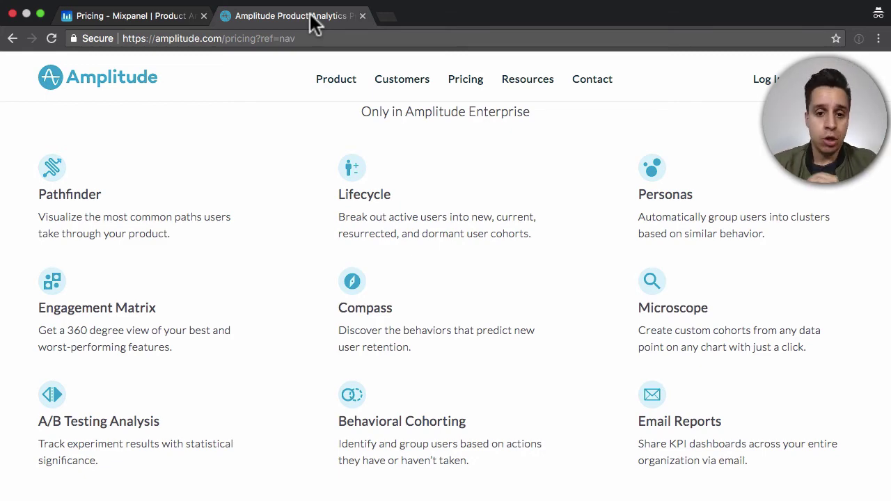
scroll(592, 369, "up", 10)
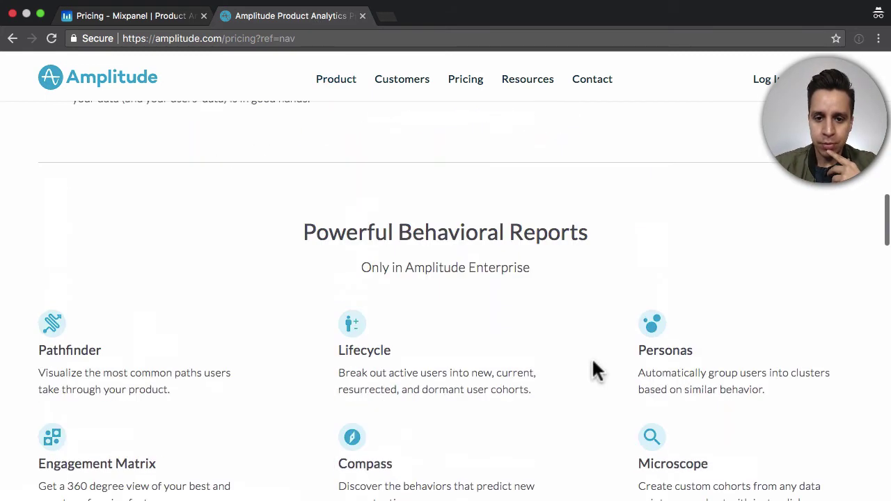
scroll(488, 362, "up", 5)
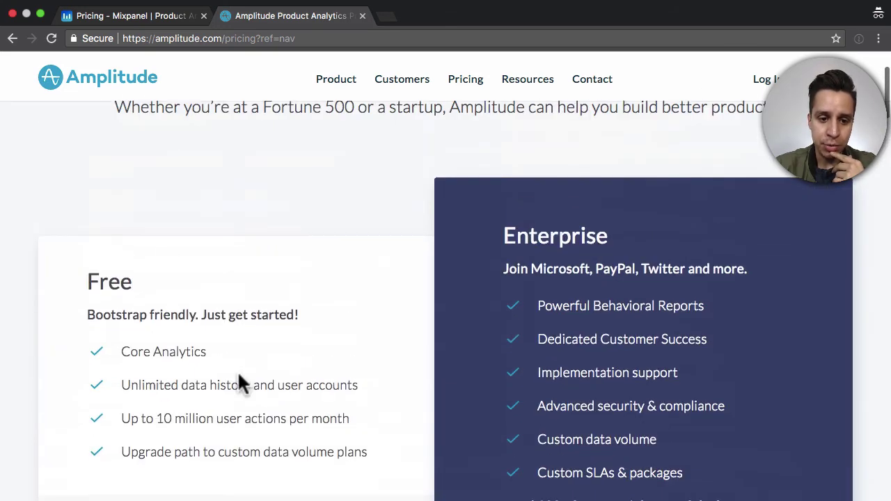
scroll(295, 355, "down", 3)
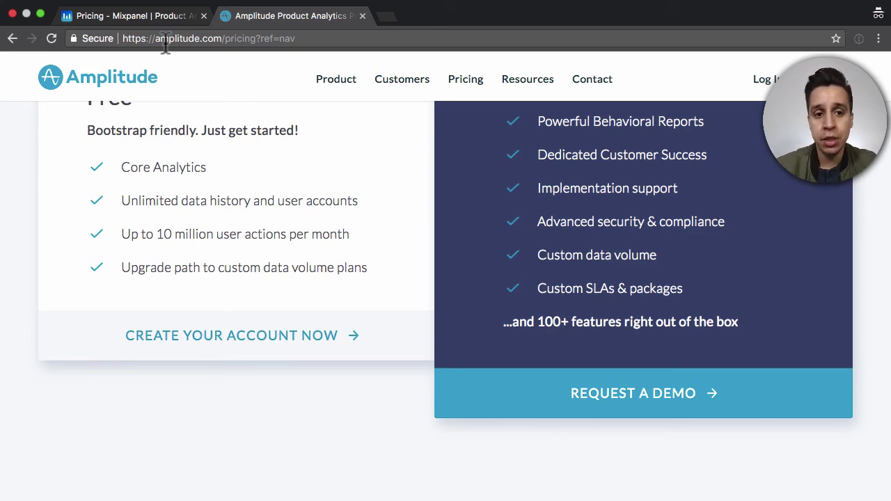
left_click(145, 17)
Scroll through the people plan's additional features and back up to the Free, Annual and Enterprise cards.
scroll(242, 230, "down", 10)
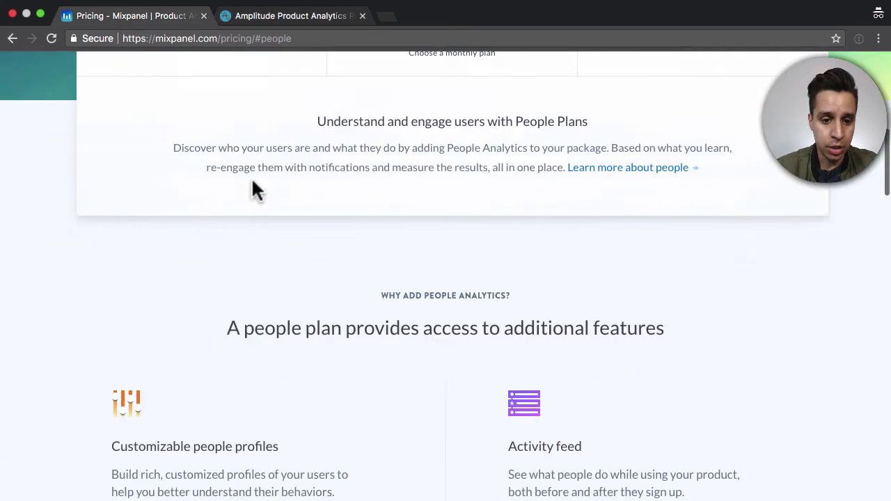
scroll(252, 209, "up", 5)
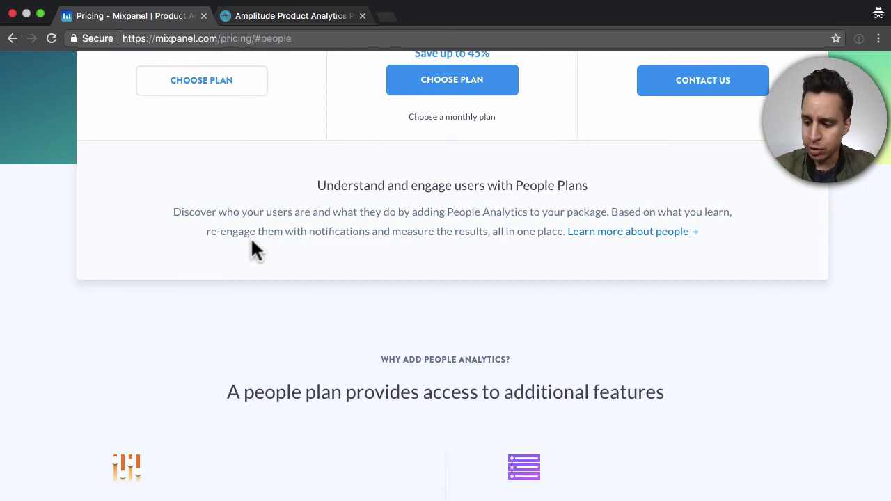
scroll(251, 236, "up", 6)
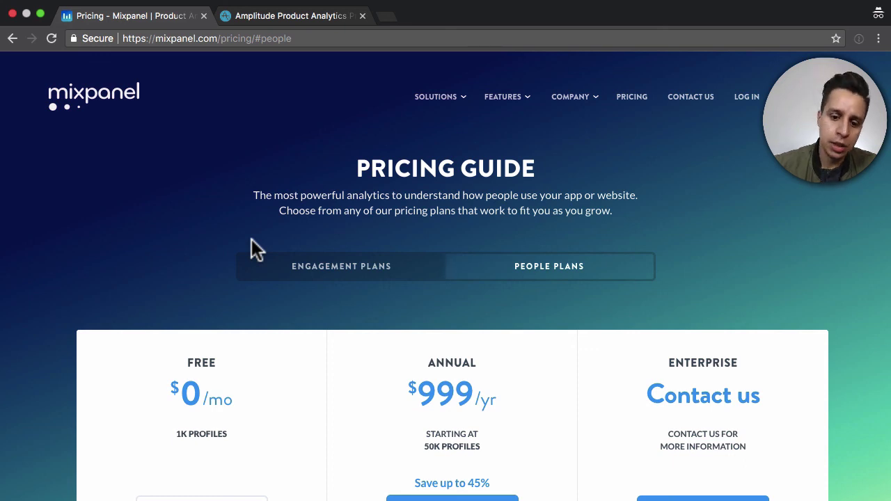
left_click(104, 93)
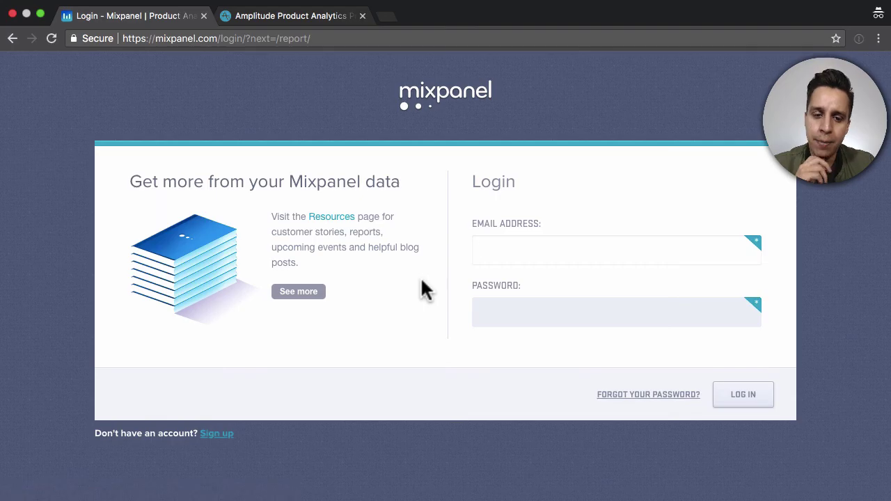
left_click(12, 38)
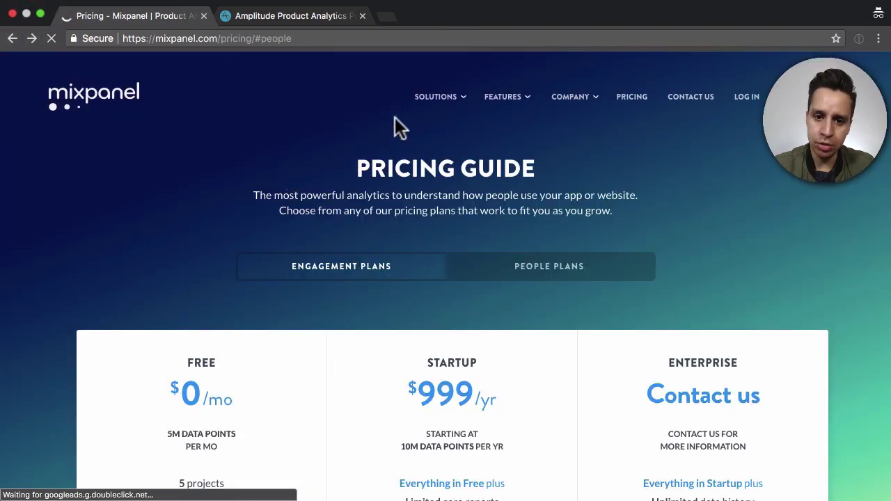